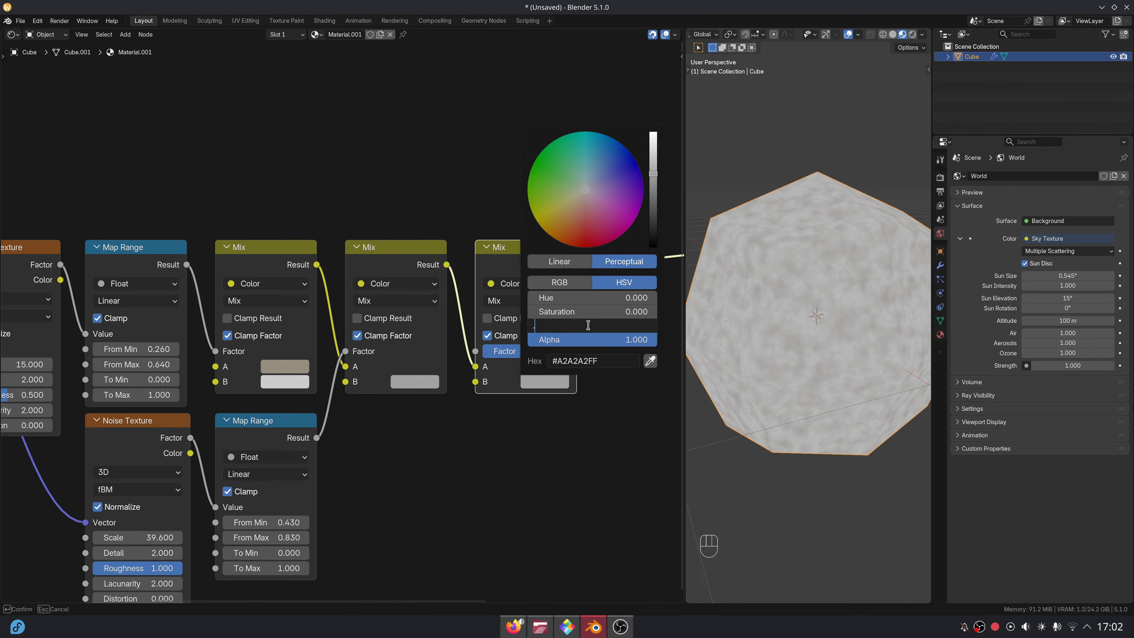
Set the B color of the last Mix node to a Value of 0.285 and give it a slight brown tint.
type("285")
key("Return")
left_click_drag(584, 190, 580, 195)
Add a Noise Texture fed by the vector Add node, place it above the existing nodes, and preview its output on the object.
scroll(420, 444, "down", 4)
middle_click_drag(150, 237, 289, 349)
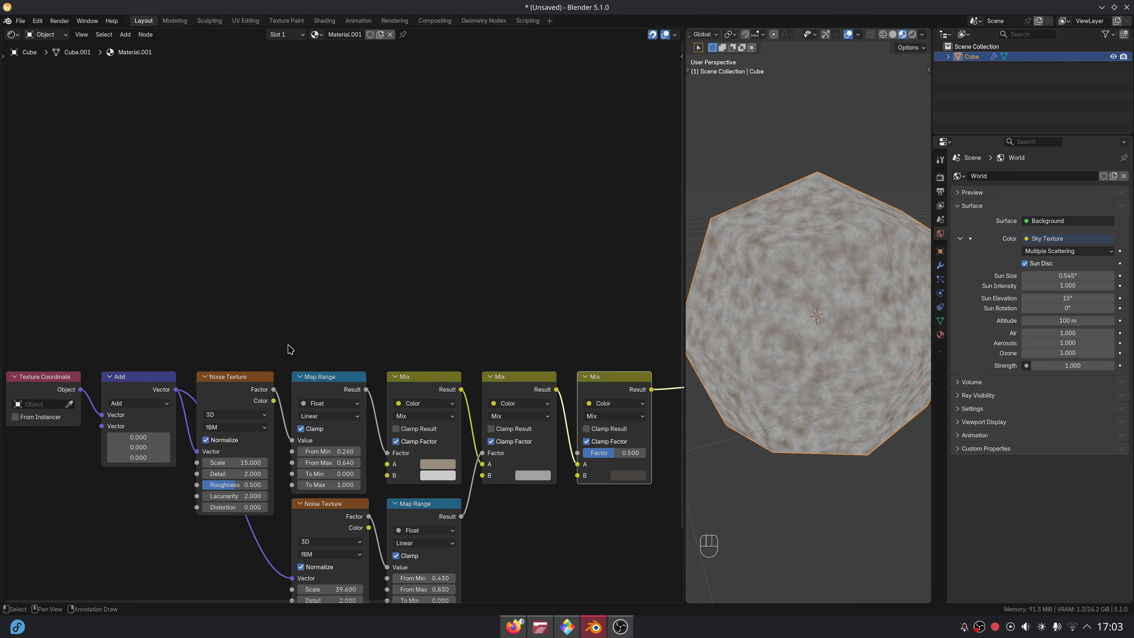
scroll(241, 371, "up", 3)
left_click_drag(132, 407, 203, 284)
type("nois")
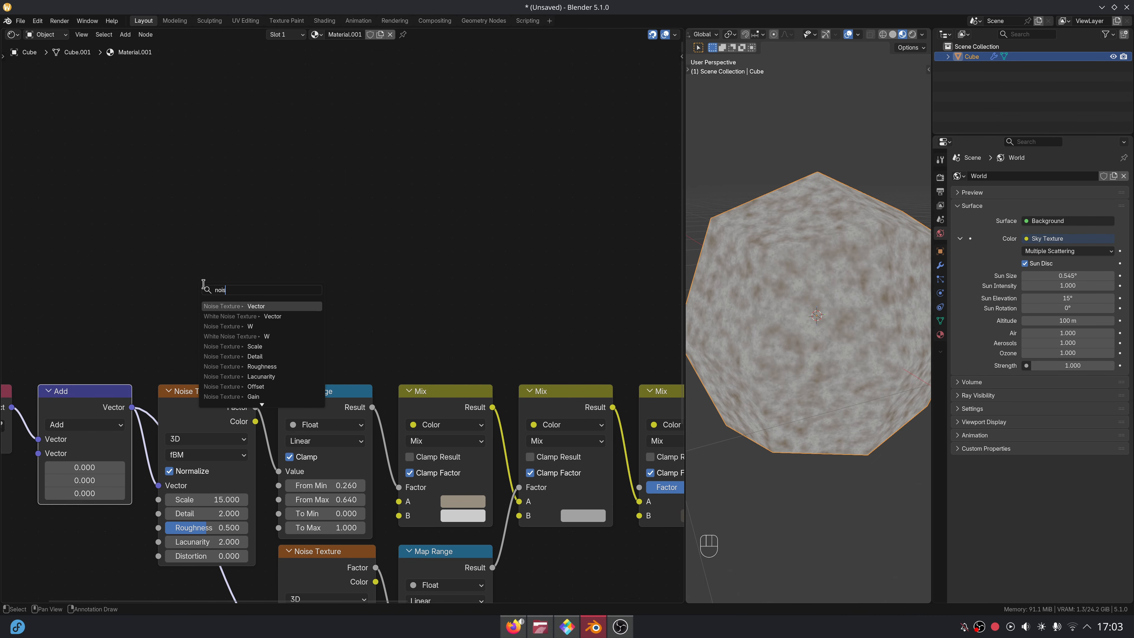
key("Return")
left_click(276, 191)
left_click(312, 207, "ctrl+shift")
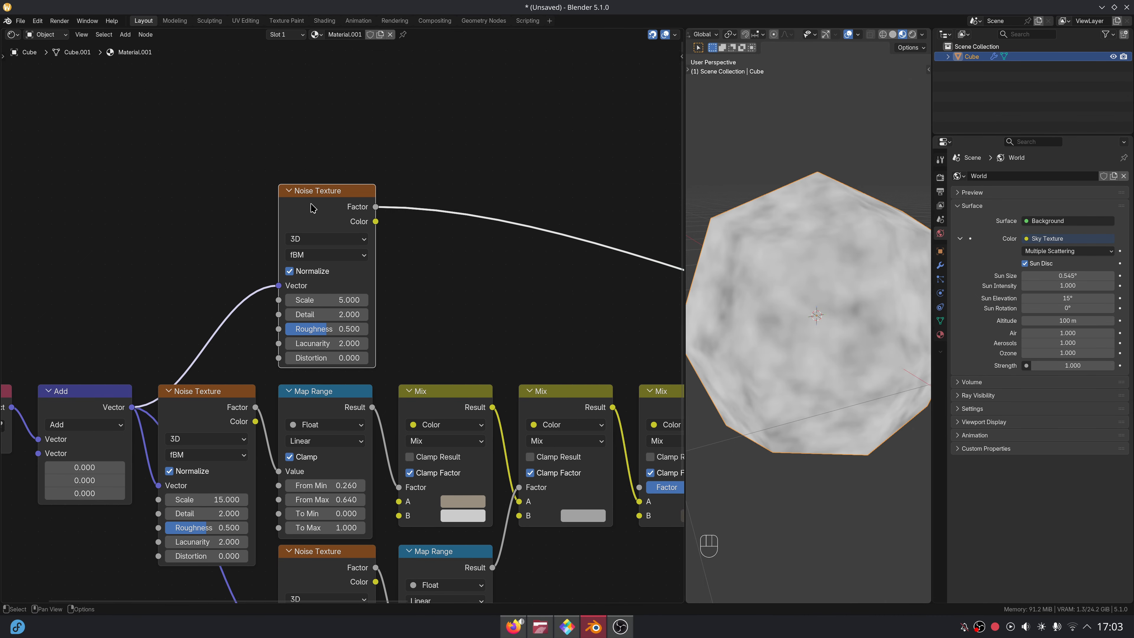
Disable Normalize on the new Noise Texture and set Scale 3, Detail 5, Roughness 1 and Lacunarity 3.
scroll(420, 241, "up", 1)
left_click(280, 263)
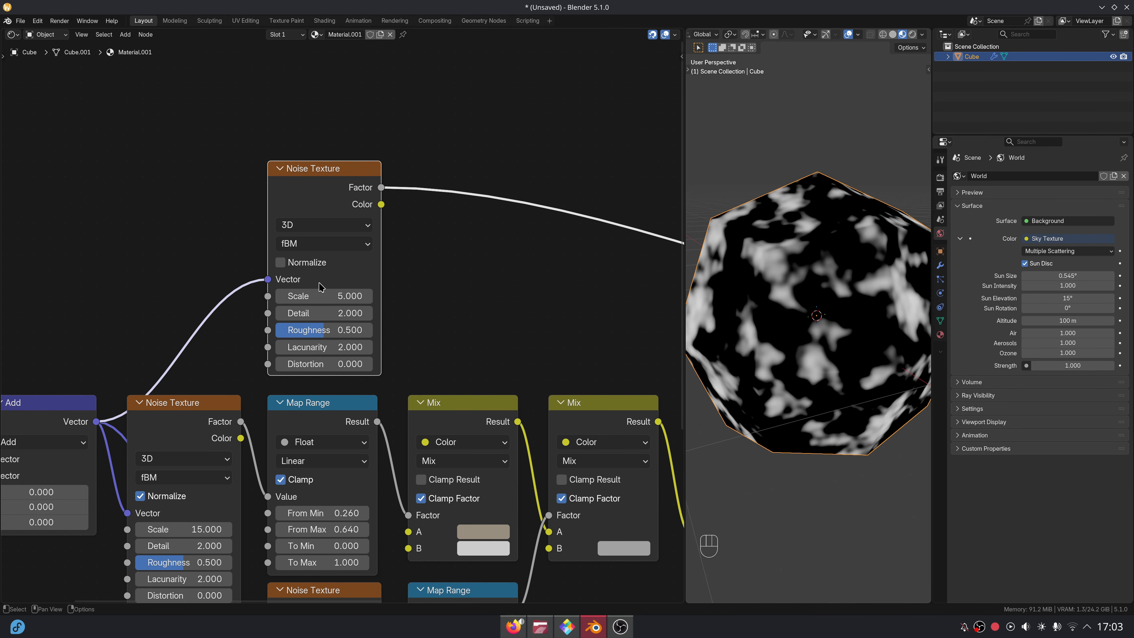
left_click(320, 295)
type("3")
key("Return")
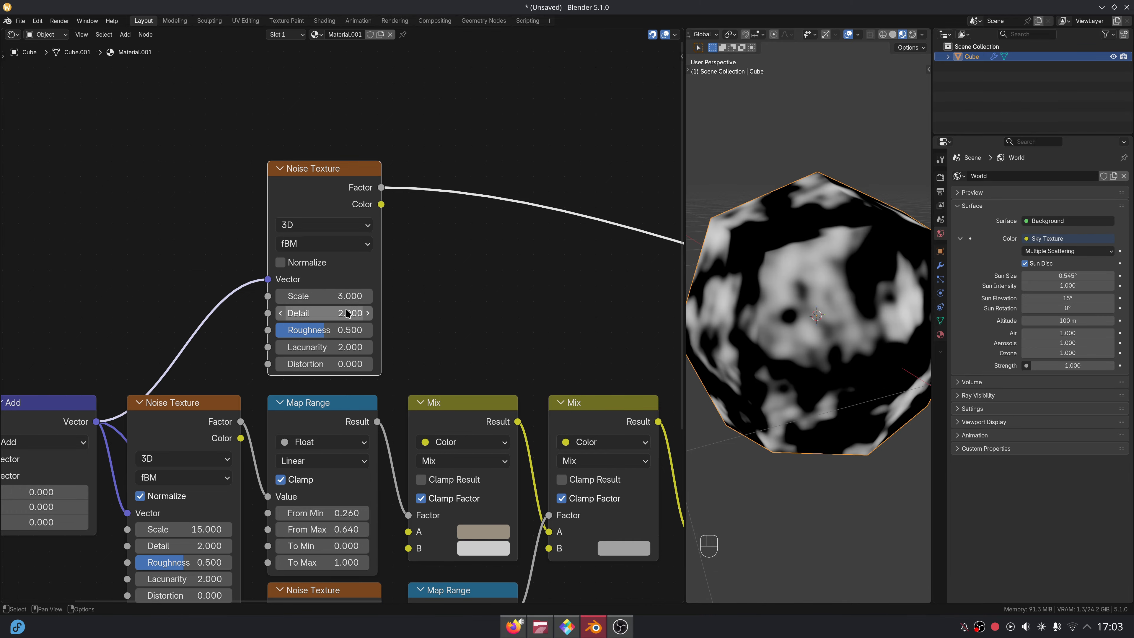
left_click_drag(348, 313, 469, 316)
left_click(324, 330)
type("1")
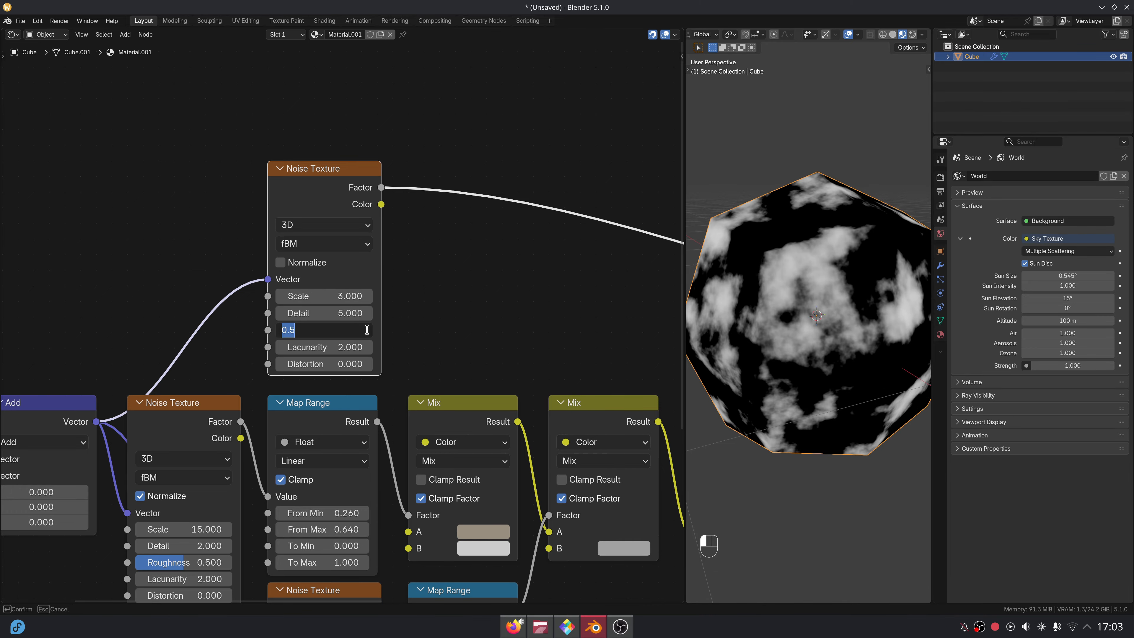
key("Return")
left_click_drag(358, 353, 470, 357)
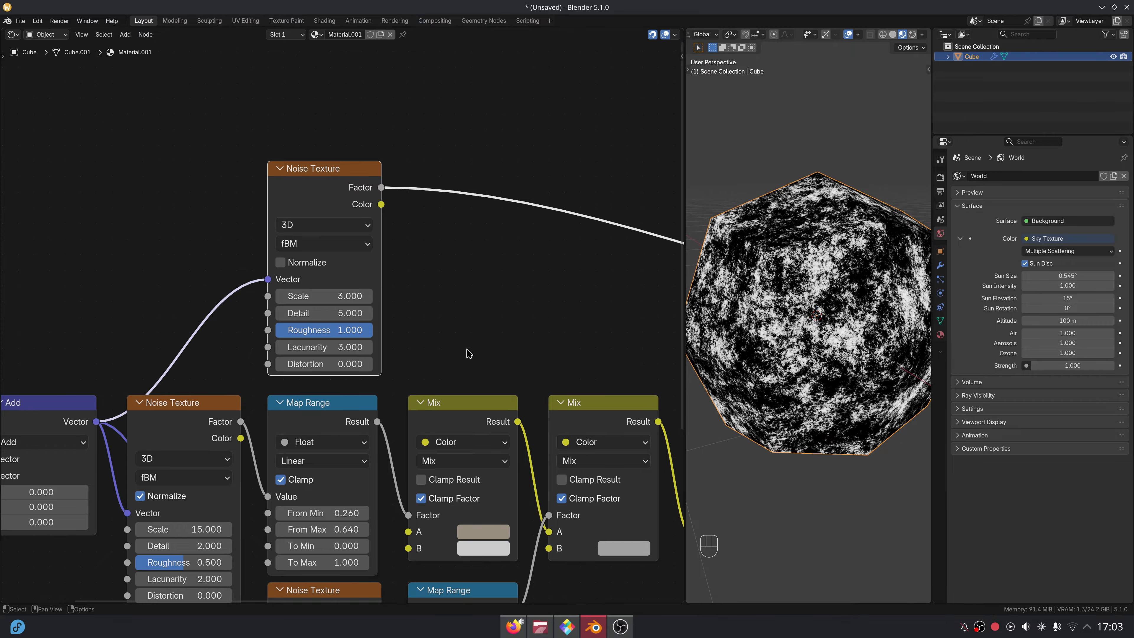
Add an Add color mix node with the coordinate vector in A, the new noise's Color in B, and Factor 0.003.
middle_click_drag(439, 344, 398, 363)
key("shift+a")
type("add")
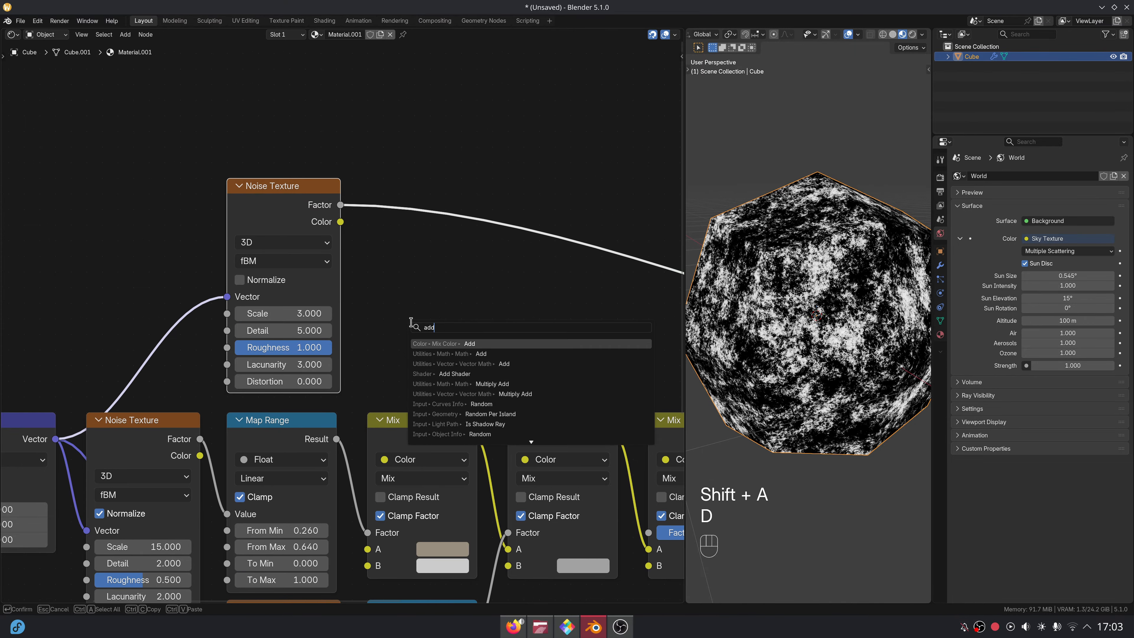
left_click(413, 339)
left_click(373, 243)
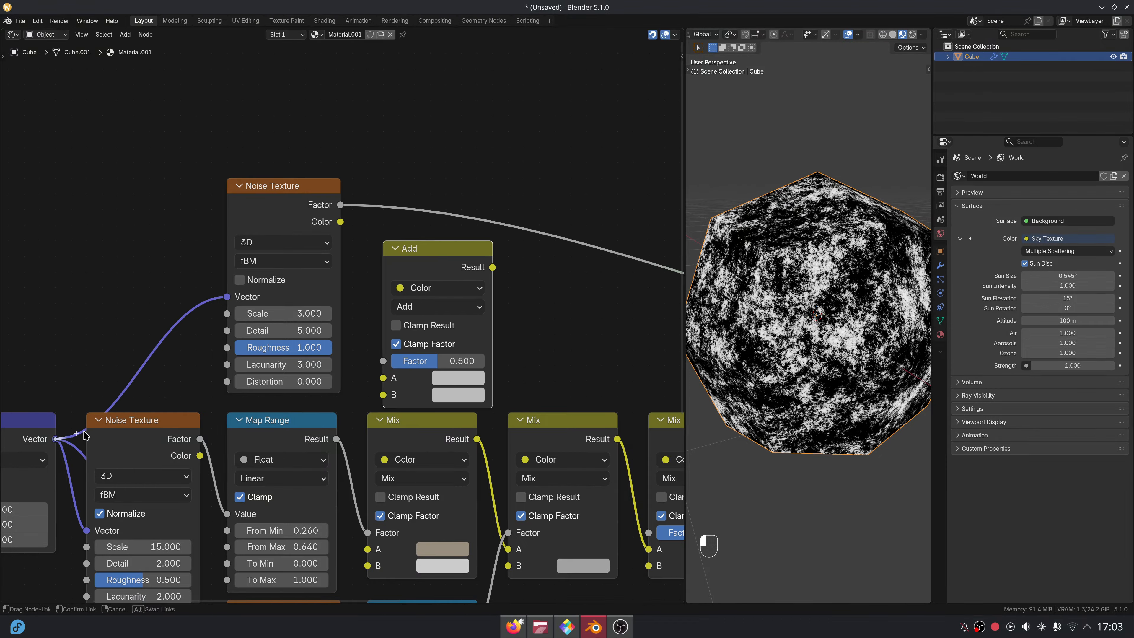
left_click_drag(86, 436, 383, 395)
left_click_drag(432, 273, 417, 210)
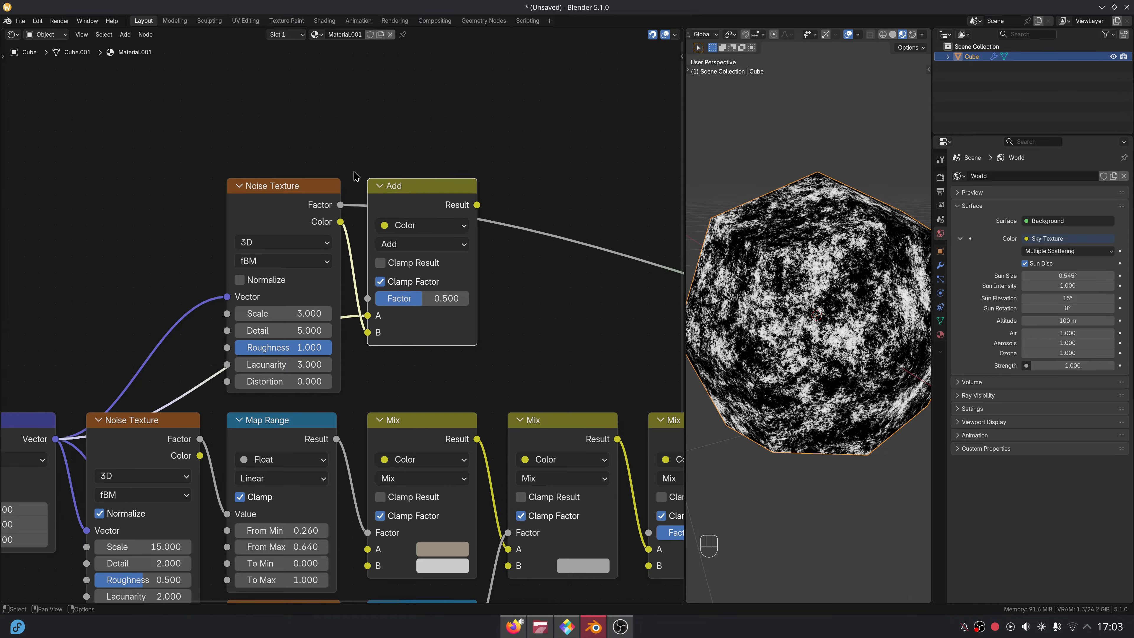
type("3")
key("Return")
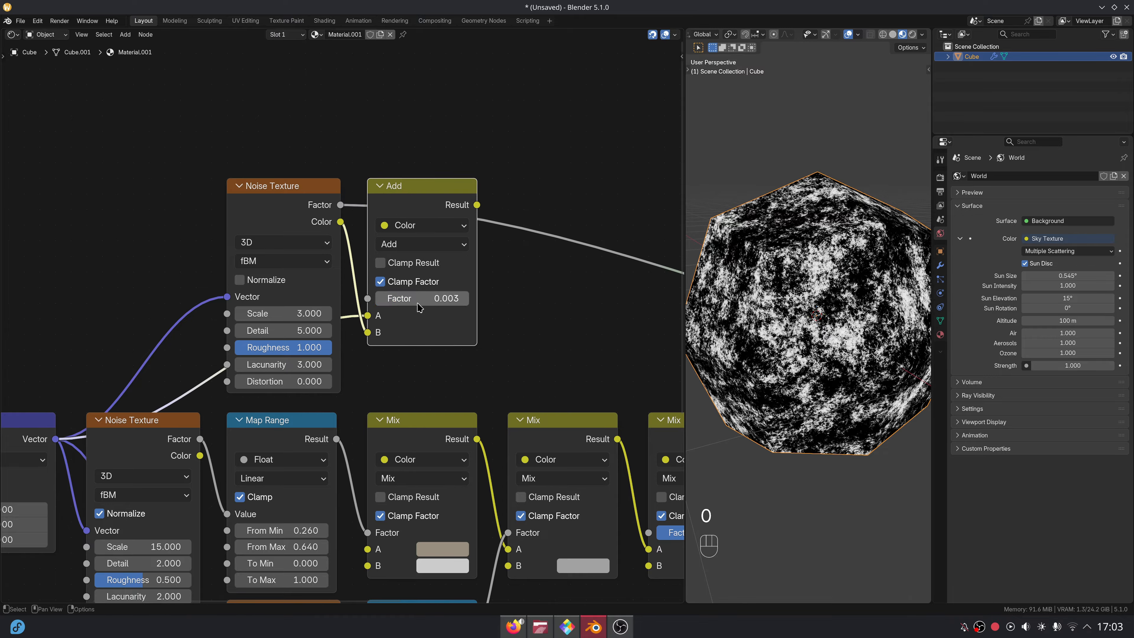
Add a Voronoi Texture after the color Add node and feed its Vector from the Add result.
middle_click_drag(418, 303, 368, 330)
key("shift+a")
type("vorono")
key("Return")
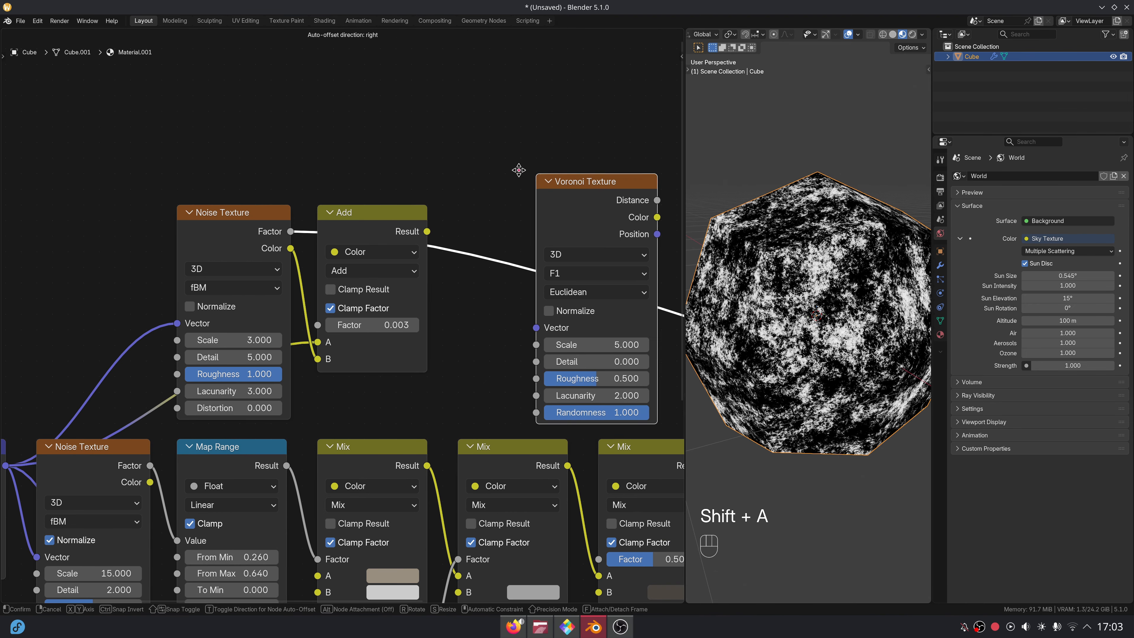
left_click(478, 107)
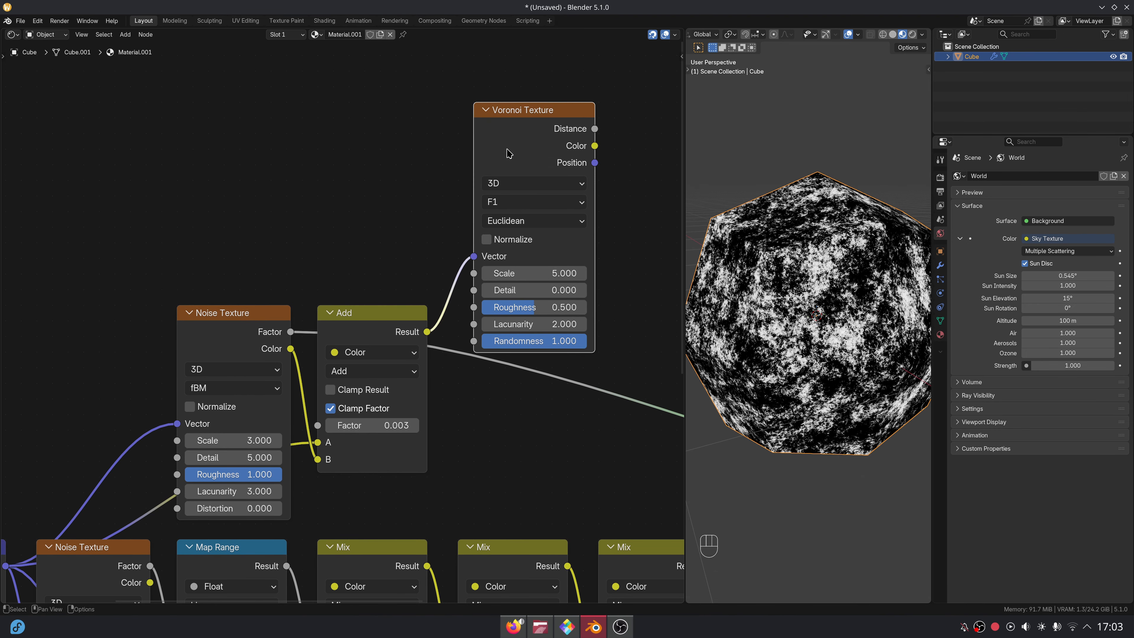
left_click_drag(507, 150, 489, 355)
Set the Voronoi Texture to N-Sphere Radius with Scale 300 and preview its pattern up close on the object.
middle_click_drag(522, 336, 375, 255)
scroll(375, 257, "up", 3)
left_click(362, 325)
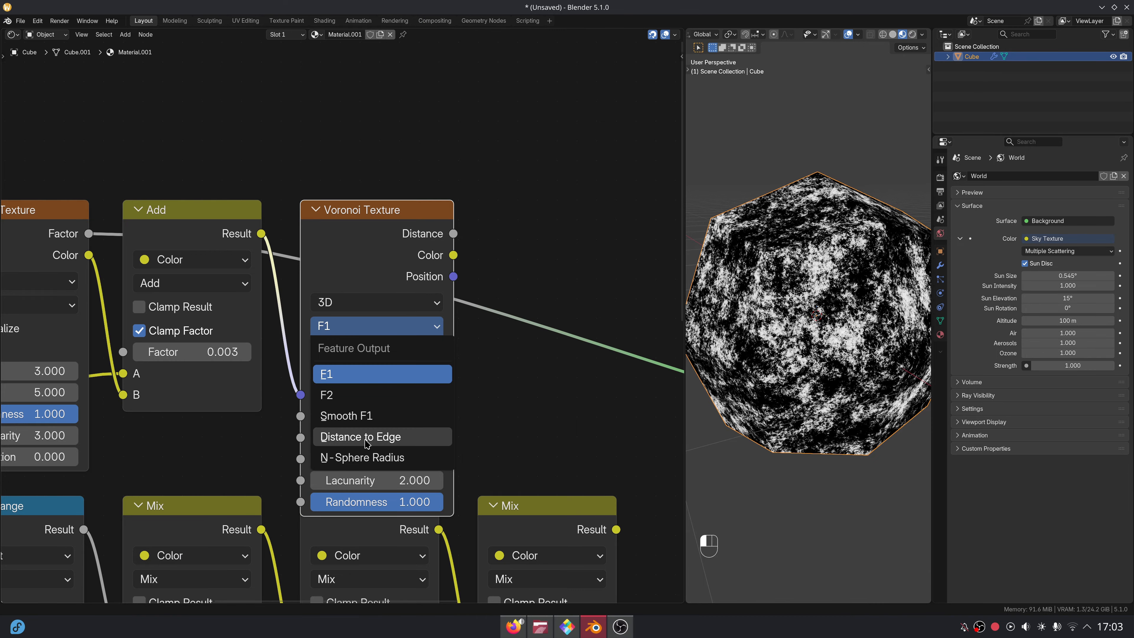
left_click(371, 457)
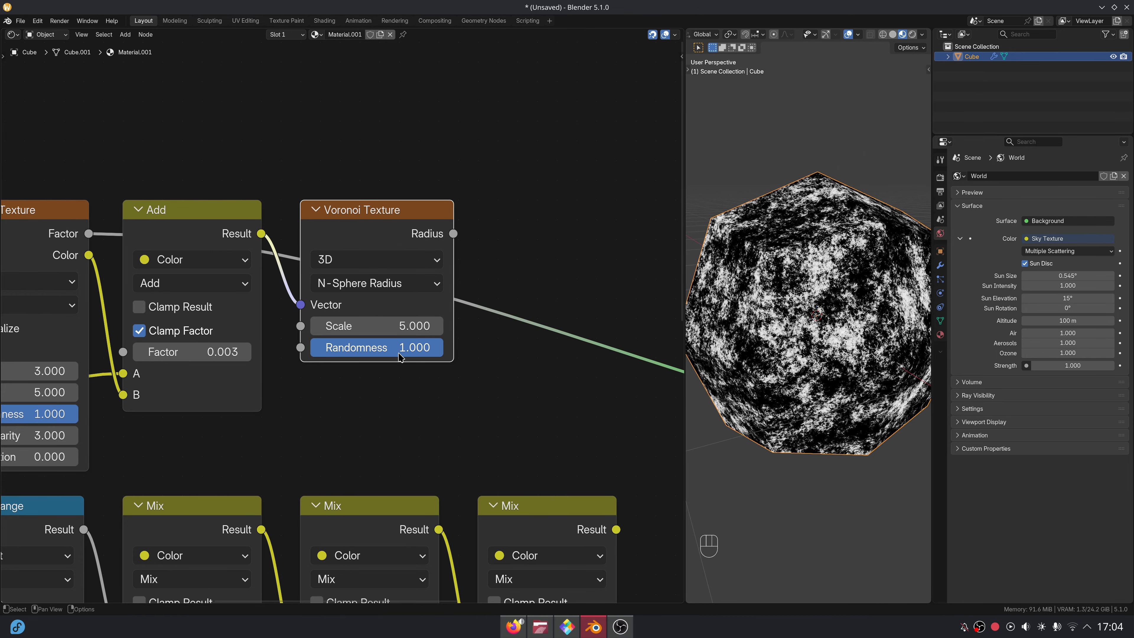
left_click(376, 325)
type("300")
key("Return")
left_click(405, 223, "ctrl+shift")
middle_click_drag(509, 185, 397, 195)
scroll(397, 196, "up", 1)
scroll(867, 210, "up", 4)
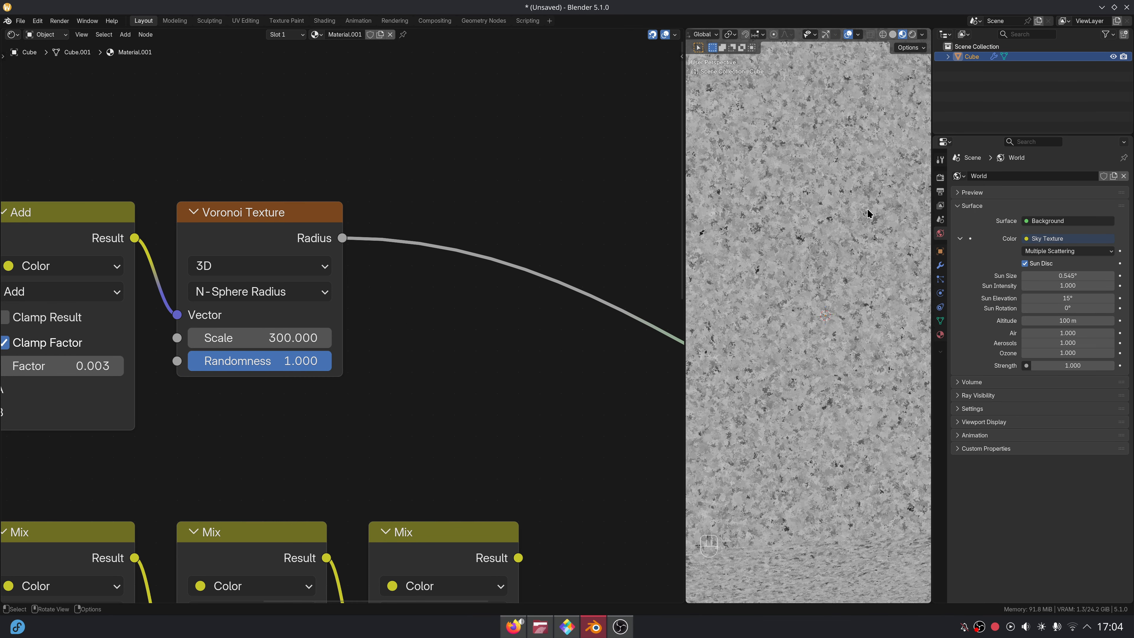
scroll(868, 209, "up", 2)
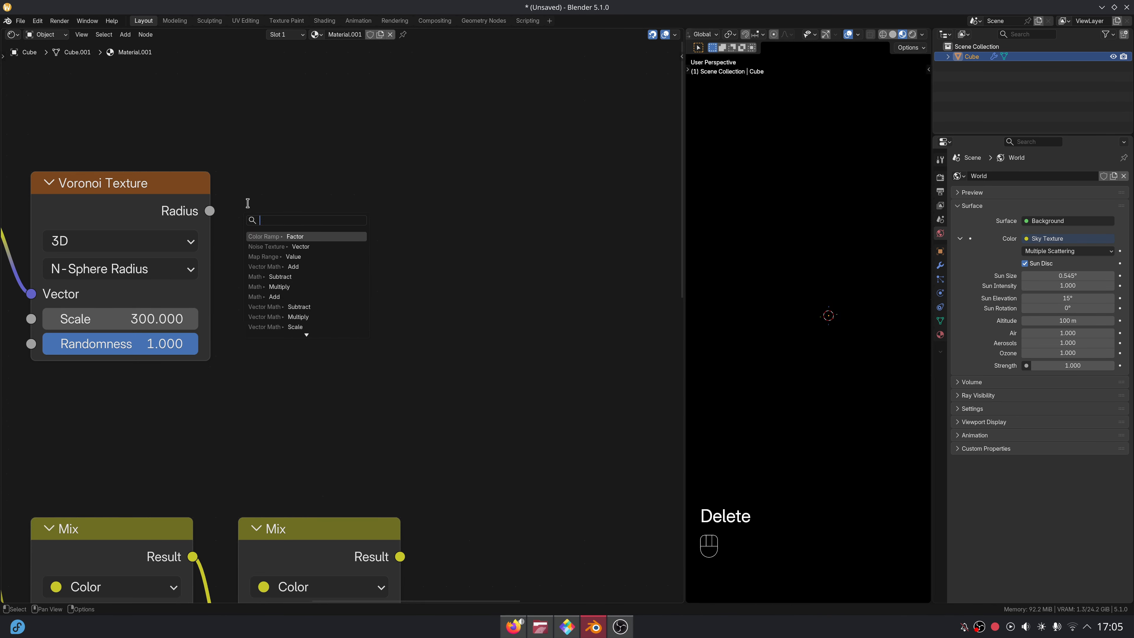
Add a Color Ramp driven by the Voronoi Radius output and preview it on the object.
key("Down")
key("Down")
key("Down")
key("Down")
key("Down")
key("Down")
key("Down")
key("Down")
key("Return")
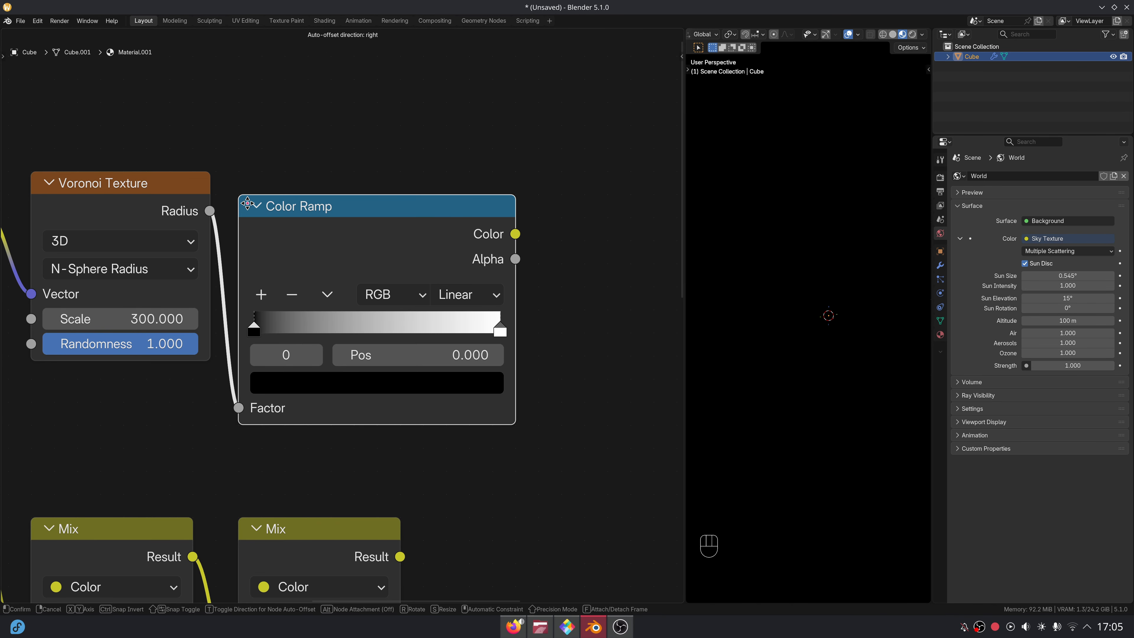
left_click(332, 291)
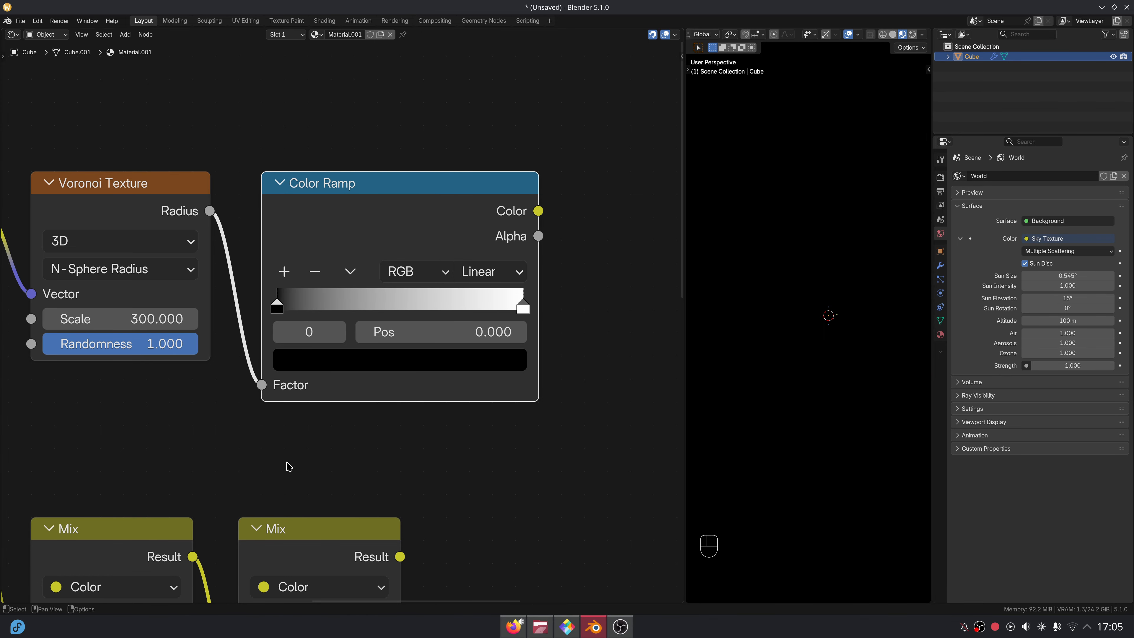
left_click(382, 229, "ctrl+shift")
Move the Color Ramp's black stop to position 0.167 and set its color Value to 0.15.
left_click_drag(294, 308, 332, 306)
left_click(487, 332)
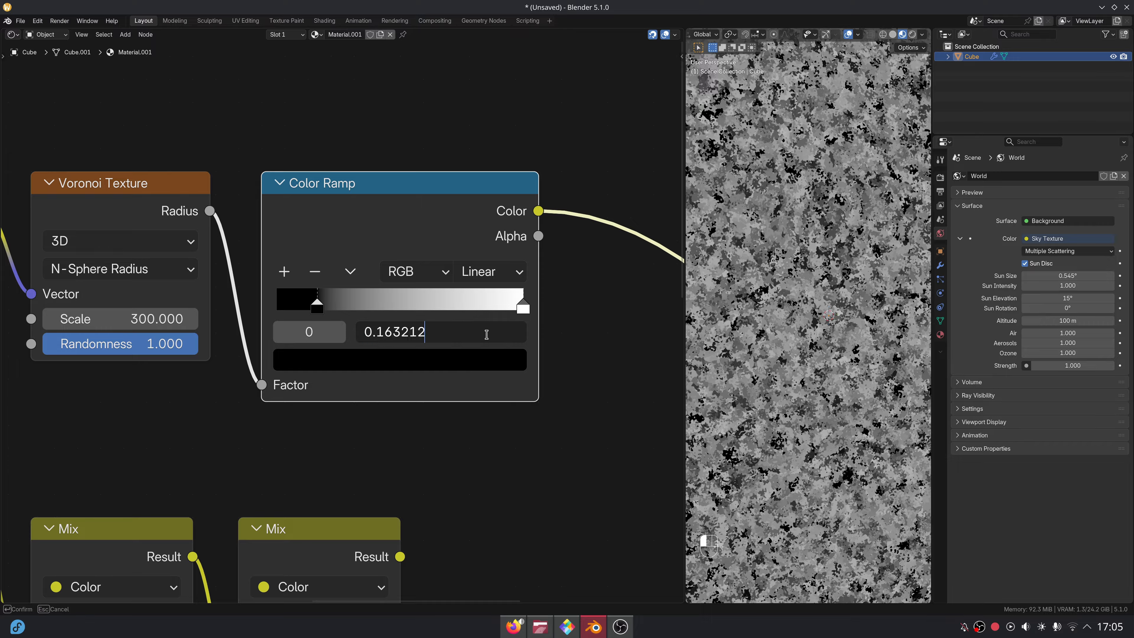
type("7")
key("Return")
left_click(478, 353)
left_click(455, 342)
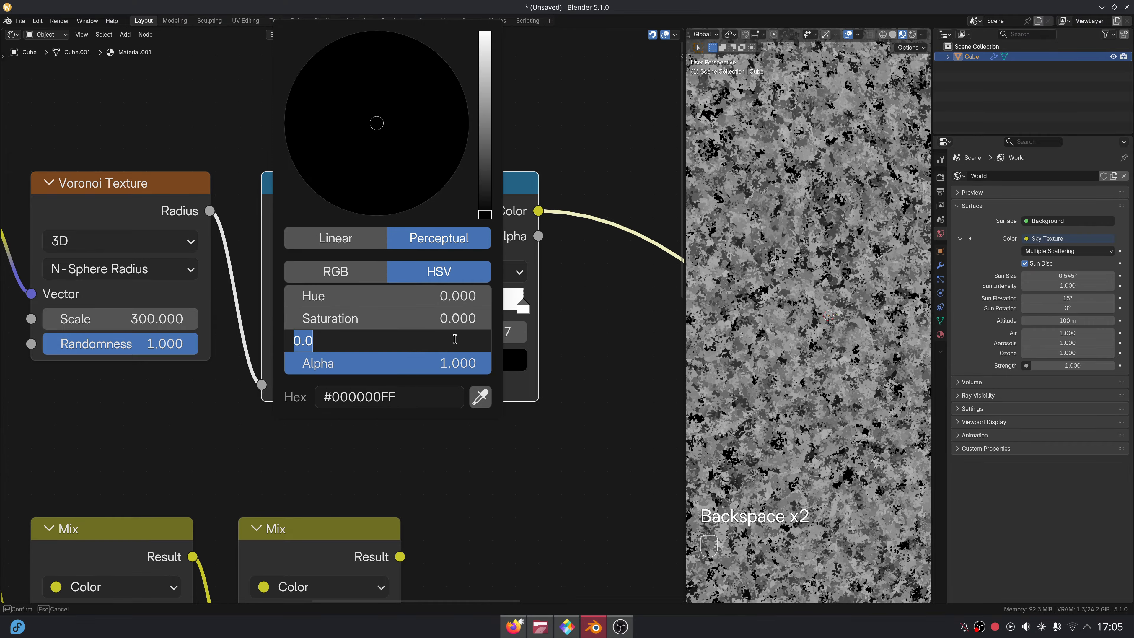
type("0.15")
key("Return")
Add a Color Ramp stop near the dark one and color it Hue 0.033, Saturation 0.132, Value 0.59.
left_click(284, 271)
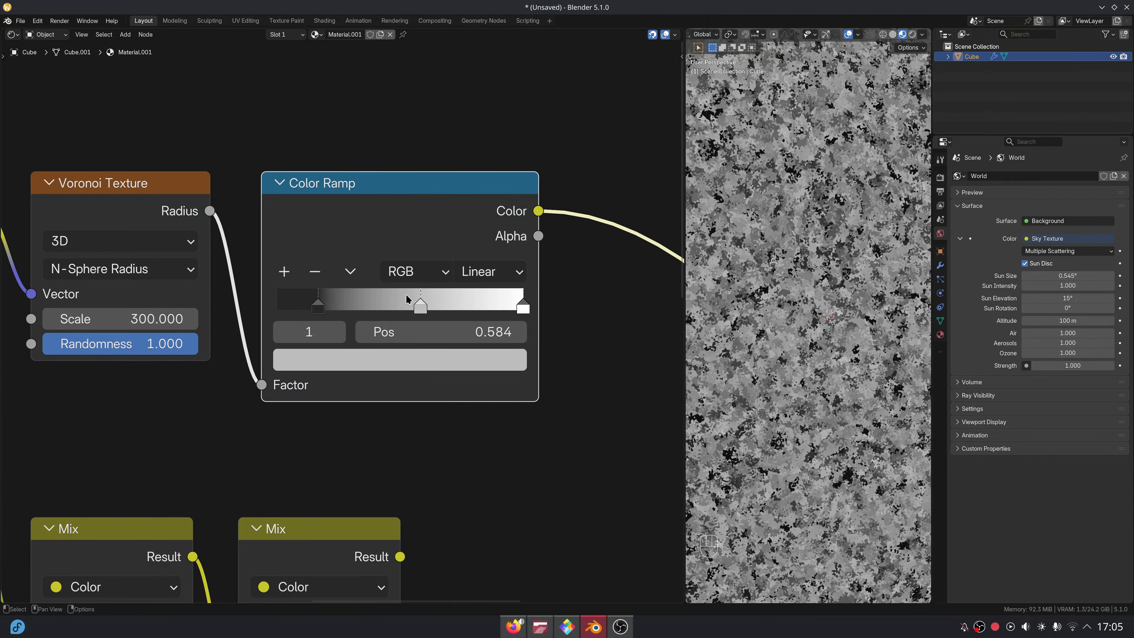
left_click_drag(412, 304, 340, 307)
left_click(379, 360)
left_click(403, 344)
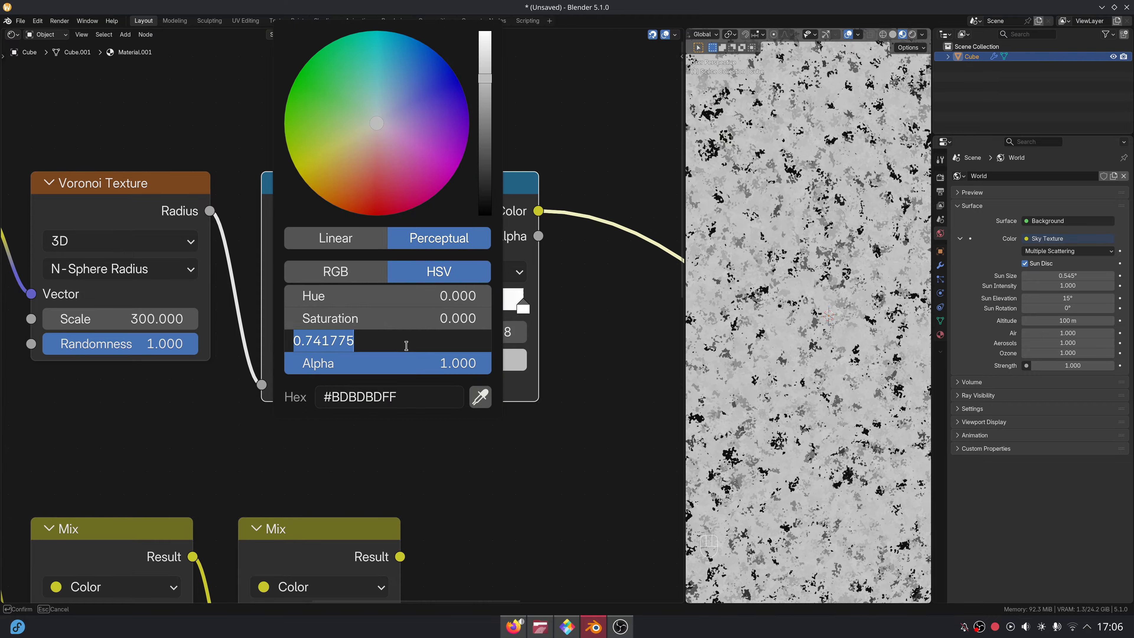
type(".59")
key("Return")
left_click_drag(376, 125, 375, 134)
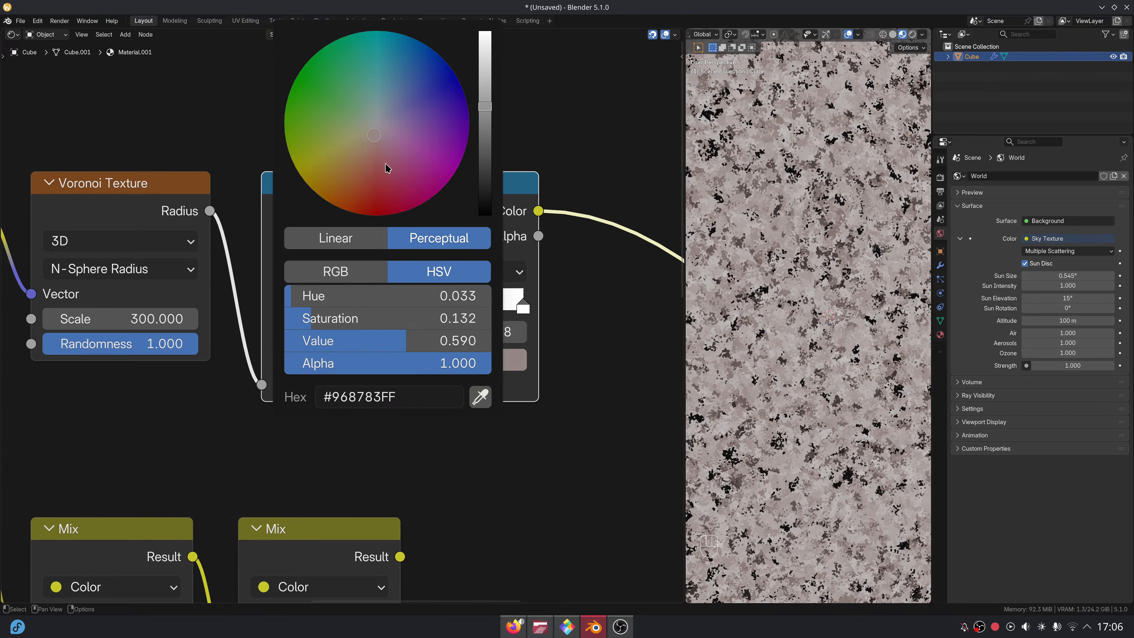
Insert another Color Ramp stop at about 0.396 and set the position of stop 1 to 0.18.
left_click_drag(332, 305, 374, 309, "ctrl")
left_click(345, 306)
double_click(442, 331)
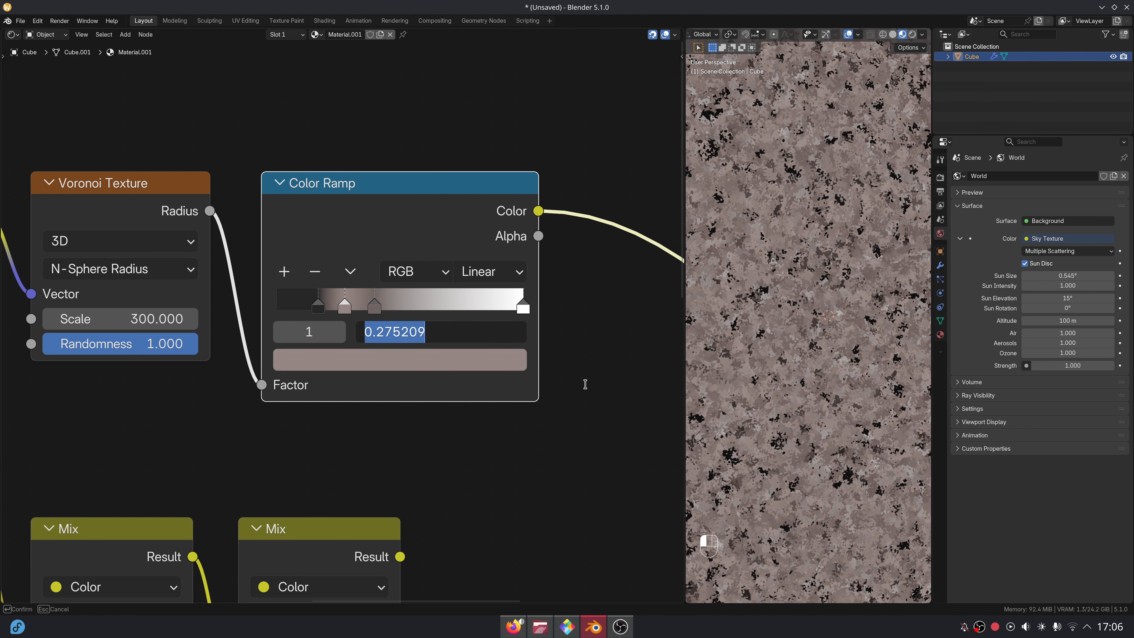
type(".18")
key("Return")
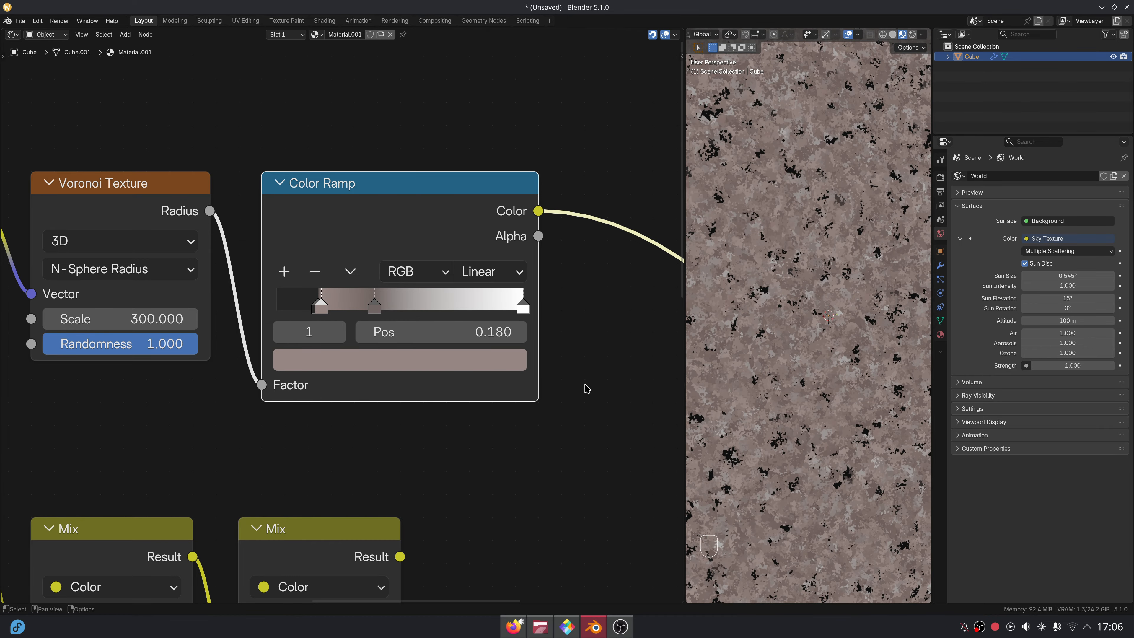
Set Color Ramp stop 2 to position 0.216 and its color to Saturation 0 and Value 0.24.
left_click(386, 302)
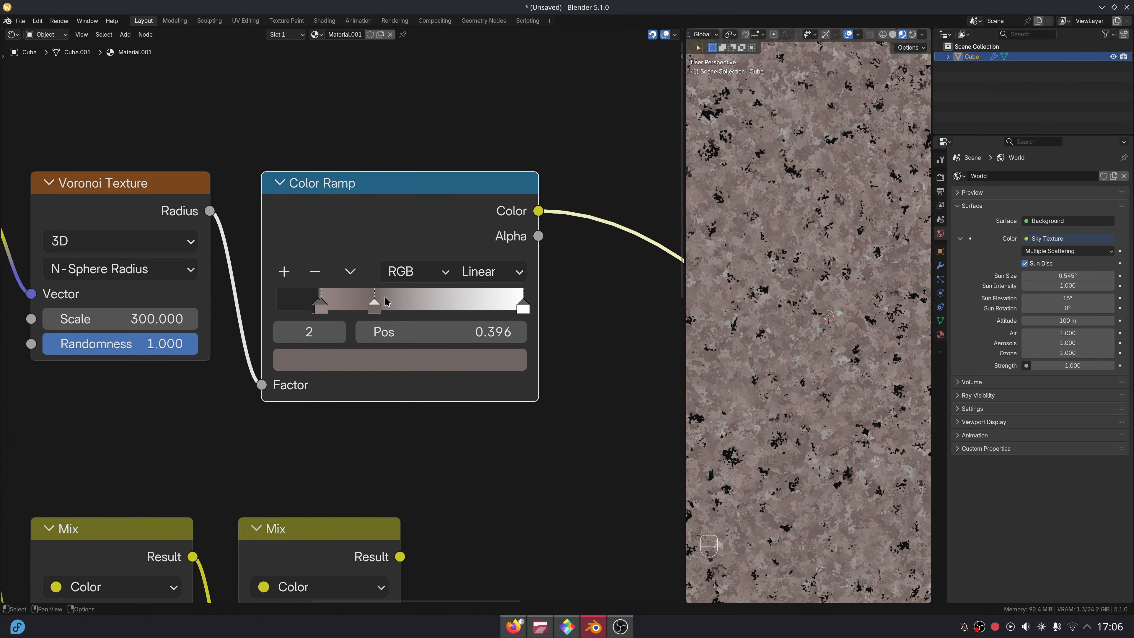
double_click(413, 331)
type(".216")
key("Return")
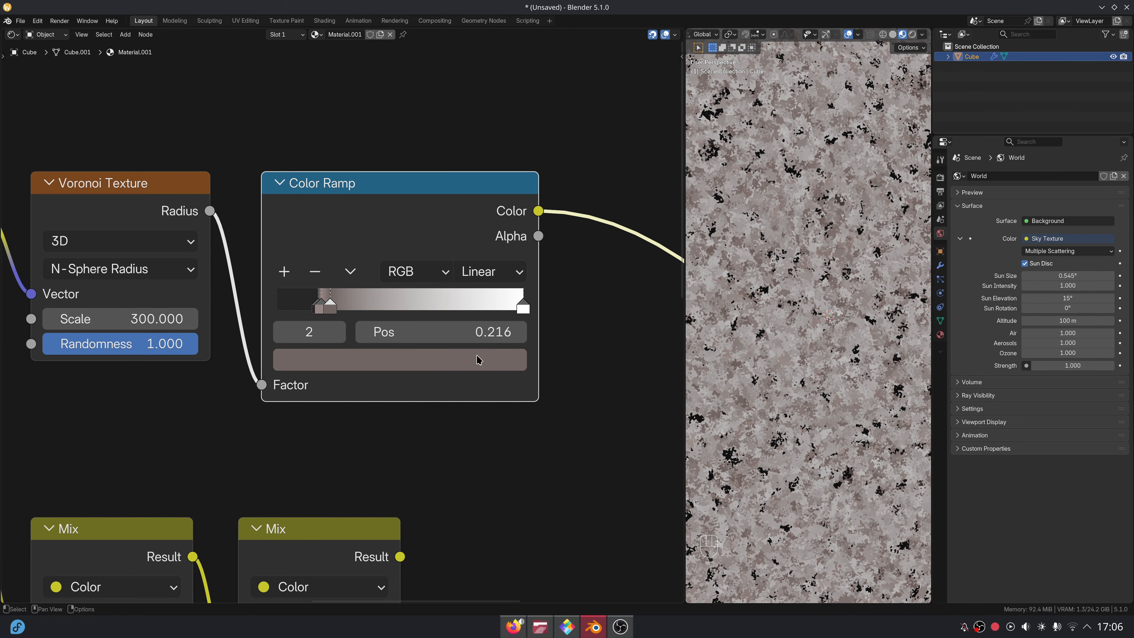
left_click(440, 366)
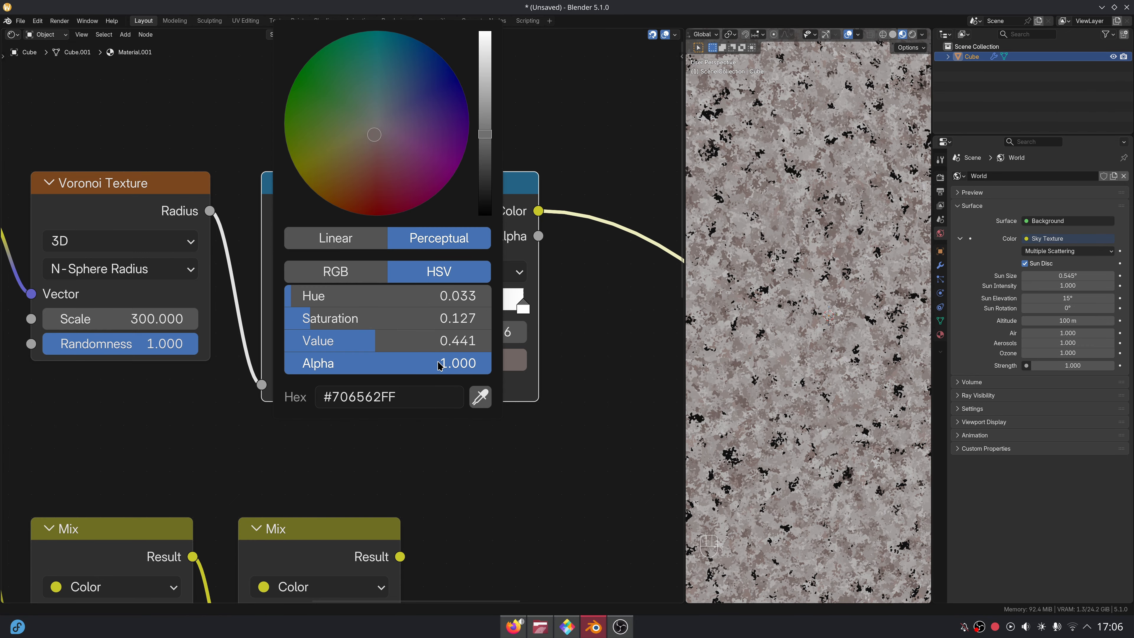
left_click_drag(380, 319, 324, 326)
left_click(356, 333)
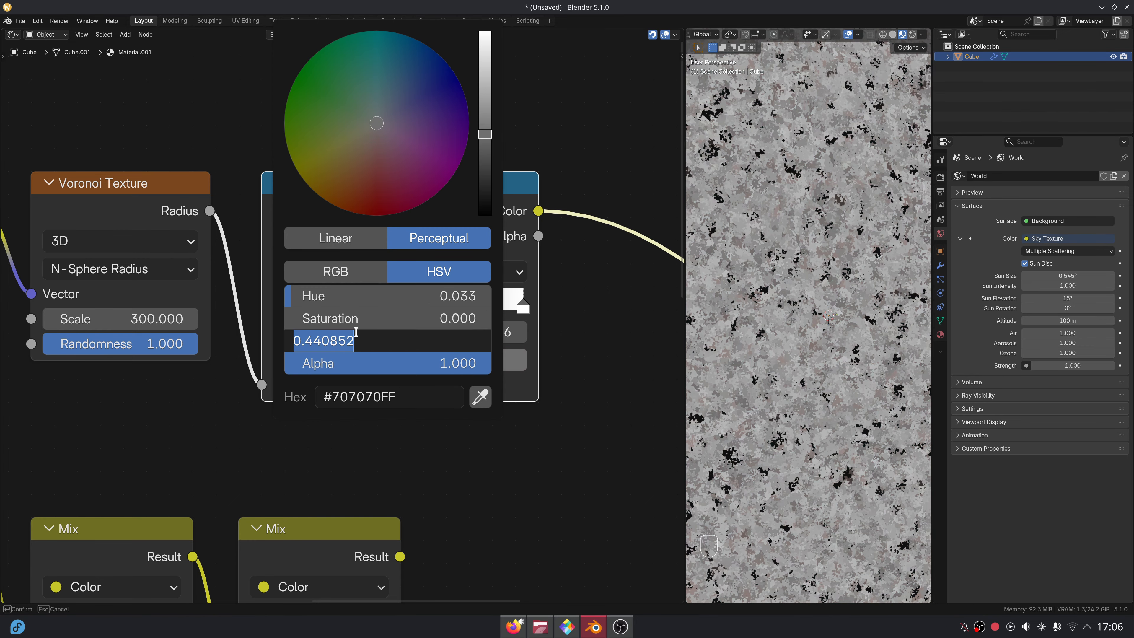
type(".24")
key("Return")
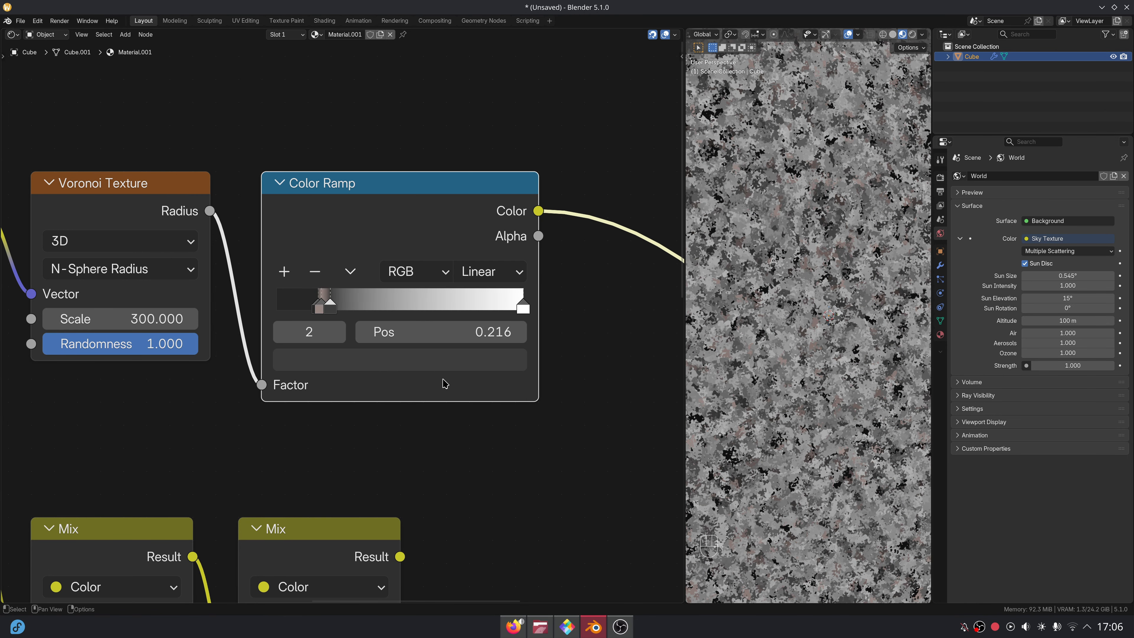
Add another Color Ramp stop as stop 3 and set its position to 0.416.
left_click(284, 271)
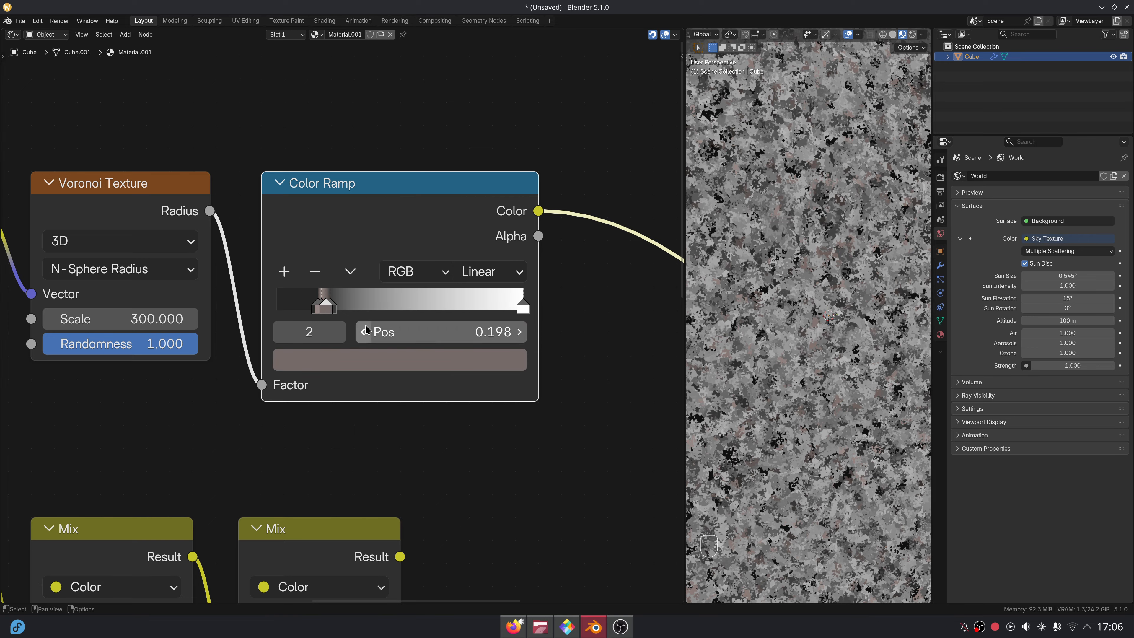
left_click_drag(359, 332, 401, 353)
left_click(431, 333)
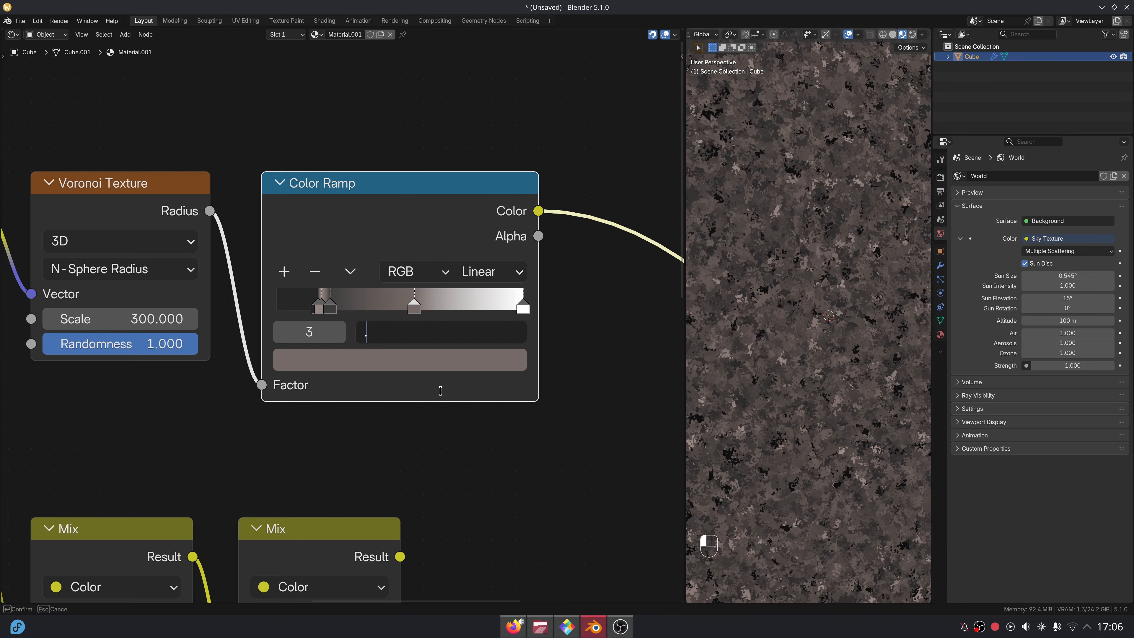
type(".416")
key("Return")
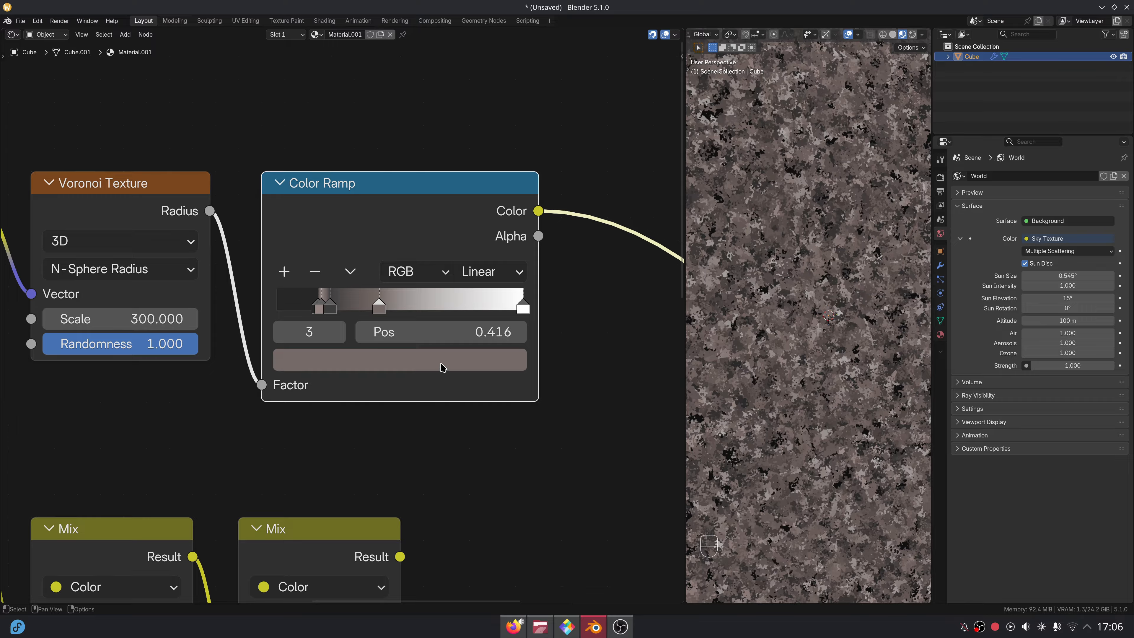
Set the color of Color Ramp stop 3 to Saturation 0 and Value 0.3.
left_click(441, 366)
key("BackSpace")
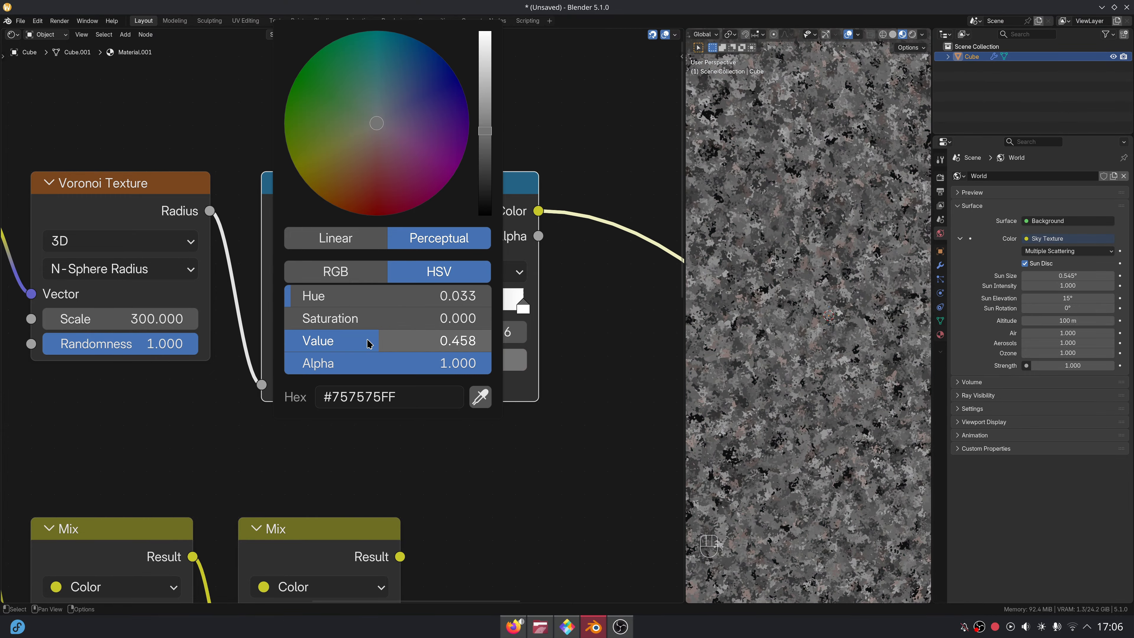
left_click(369, 341)
type(".3")
key("Return")
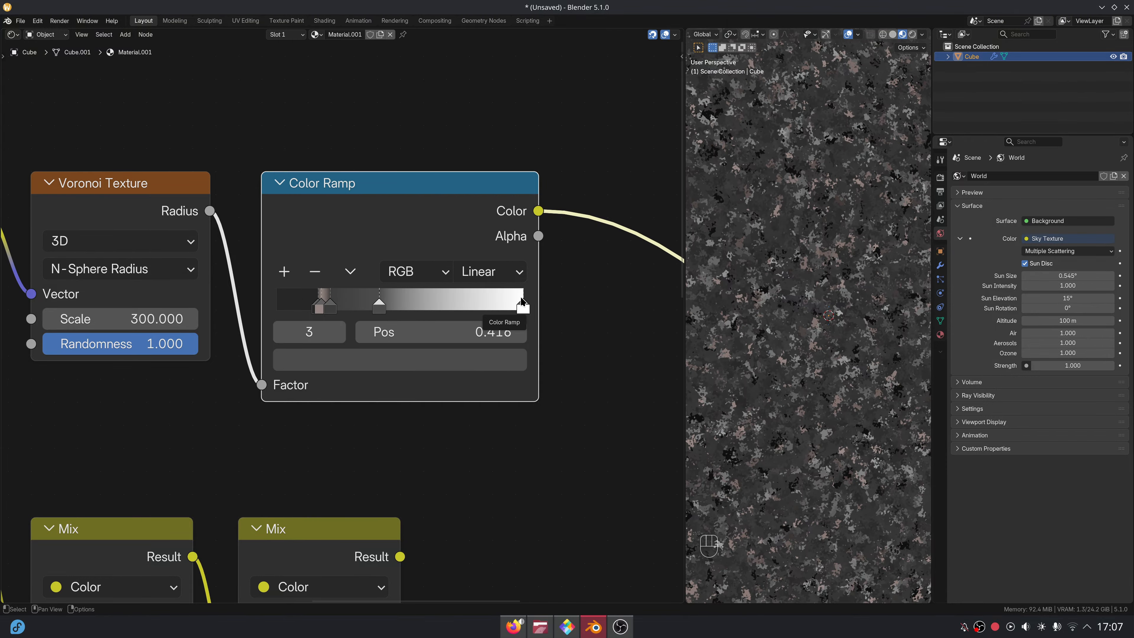
Move the Color Ramp's white stop to position 0.58 and set its color Value to 0.8.
left_click_drag(520, 302, 494, 303)
left_click(491, 325)
key("BackSpace")
type(".58")
key("Return")
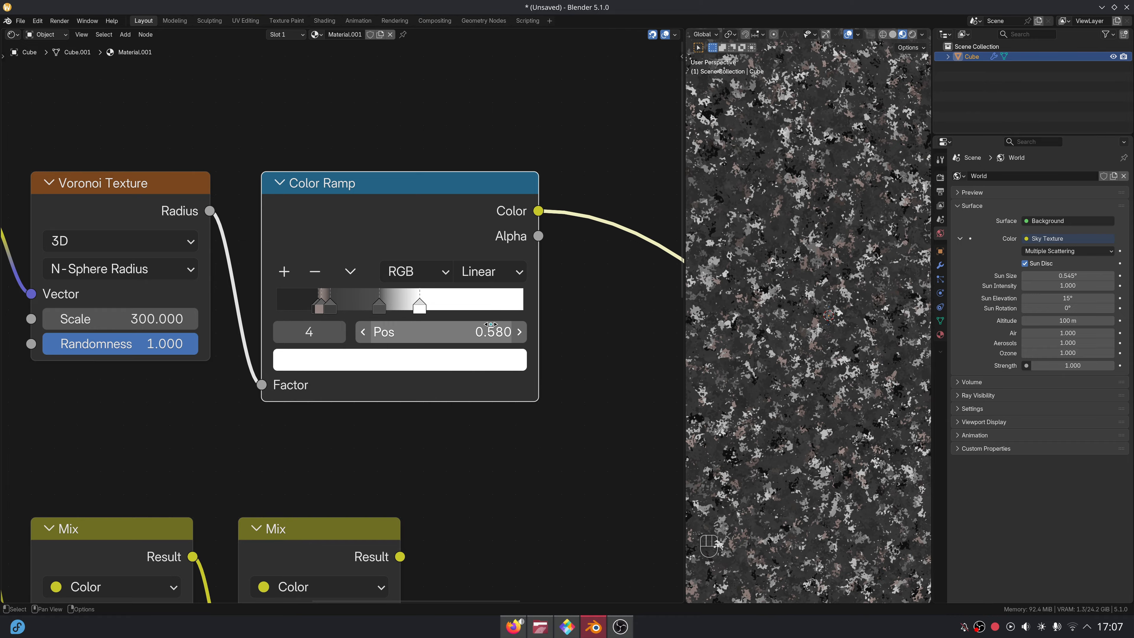
left_click(479, 362)
left_click(451, 340)
type(".8")
key("Return")
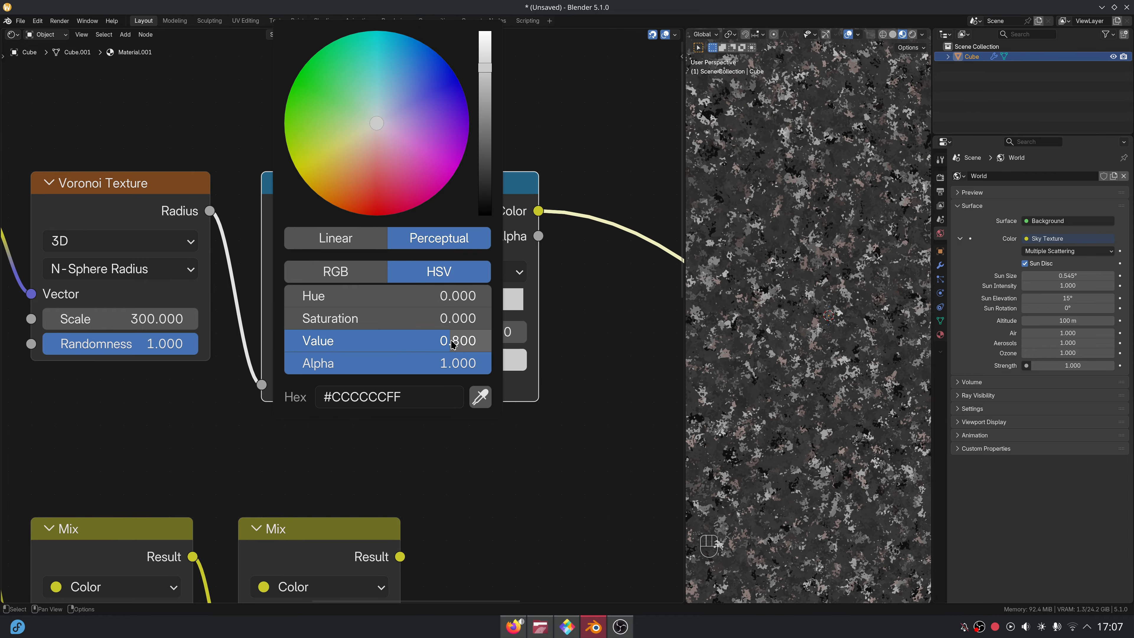
Select all the texture and mix nodes and move them away from the Principled BSDF to free up space.
scroll(466, 397, "down", 6)
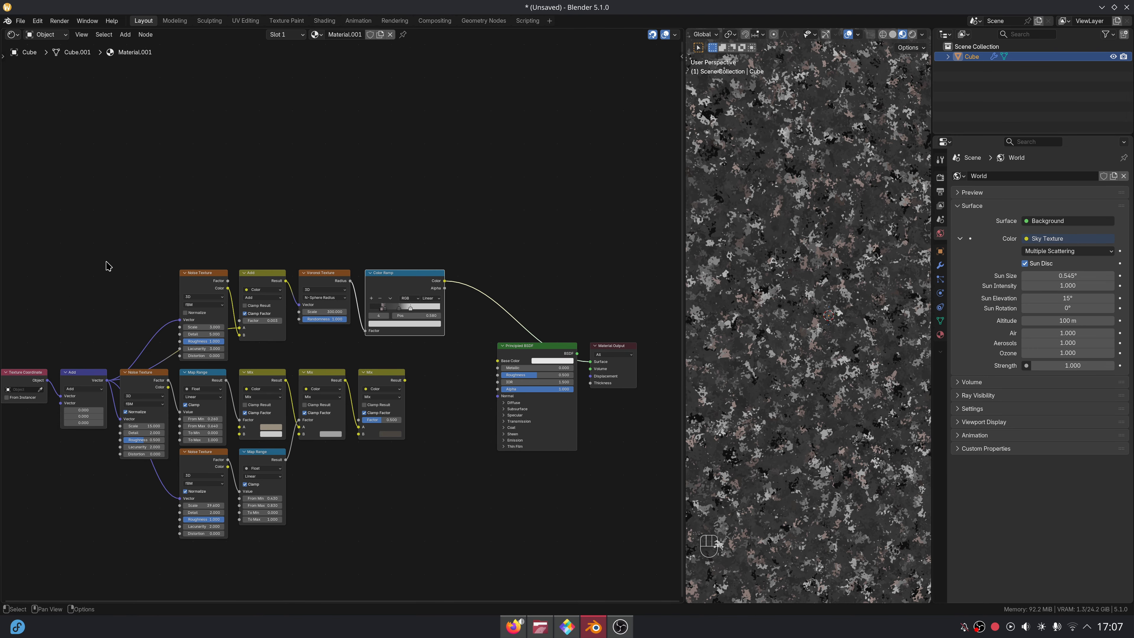
left_click_drag(46, 229, 464, 539)
key("g")
left_click(314, 504)
scroll(357, 428, "up", 3)
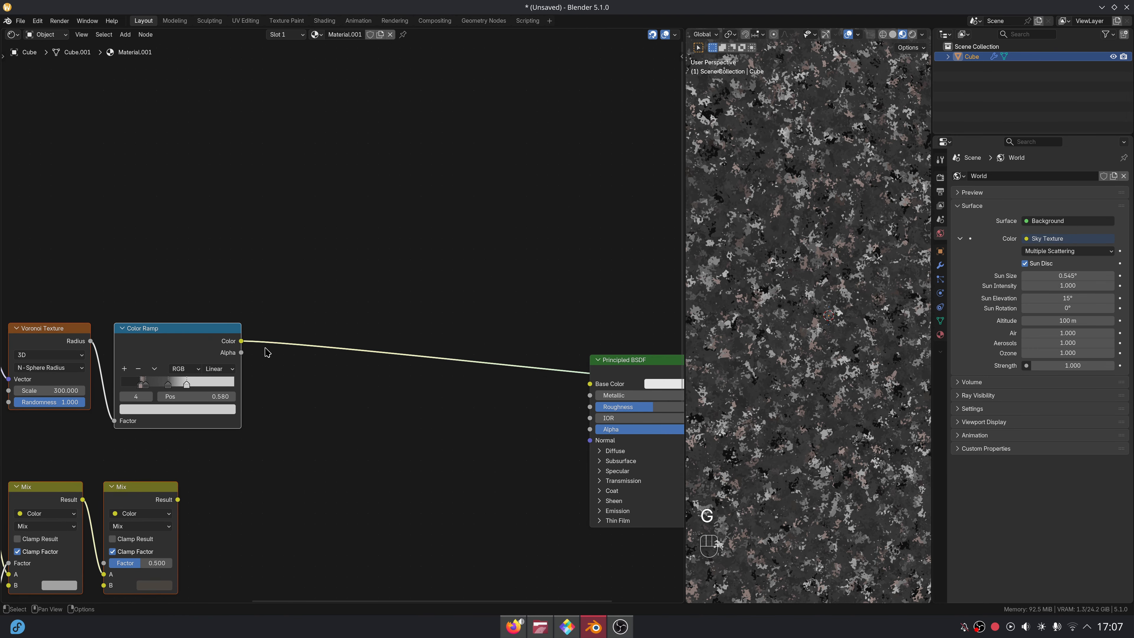
Add a Mix node set to Color and insert it on the link directly after the Color Ramp.
key("shift+a")
type("mix")
key("Return")
left_click(312, 389)
scroll(357, 321, "up", 1)
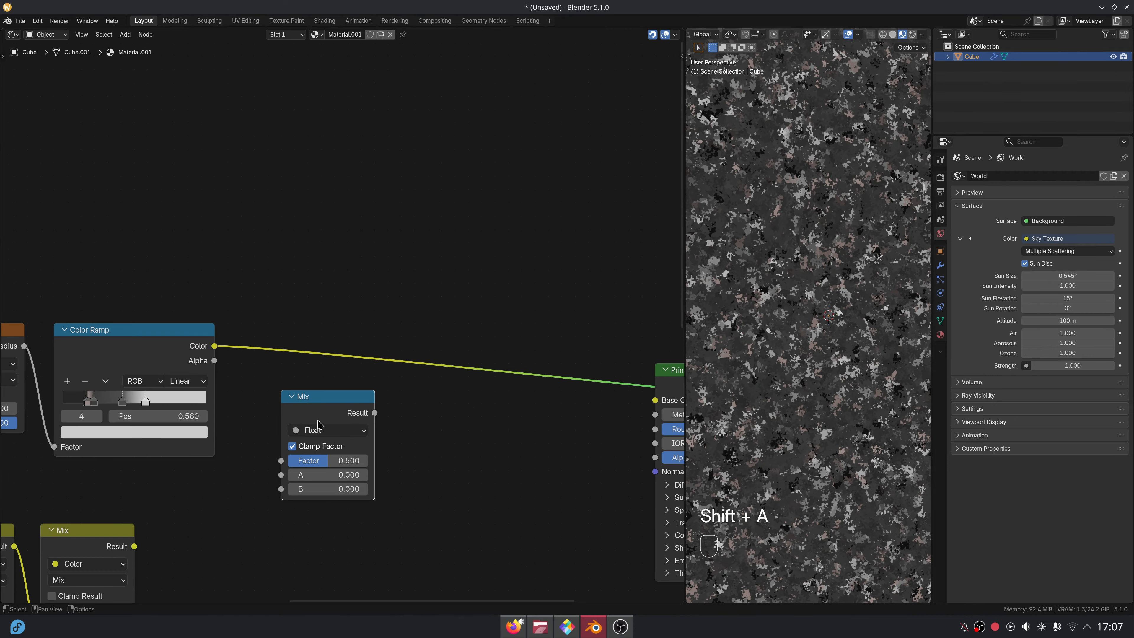
left_click(315, 430)
left_click(316, 490)
left_click_drag(307, 413, 267, 347)
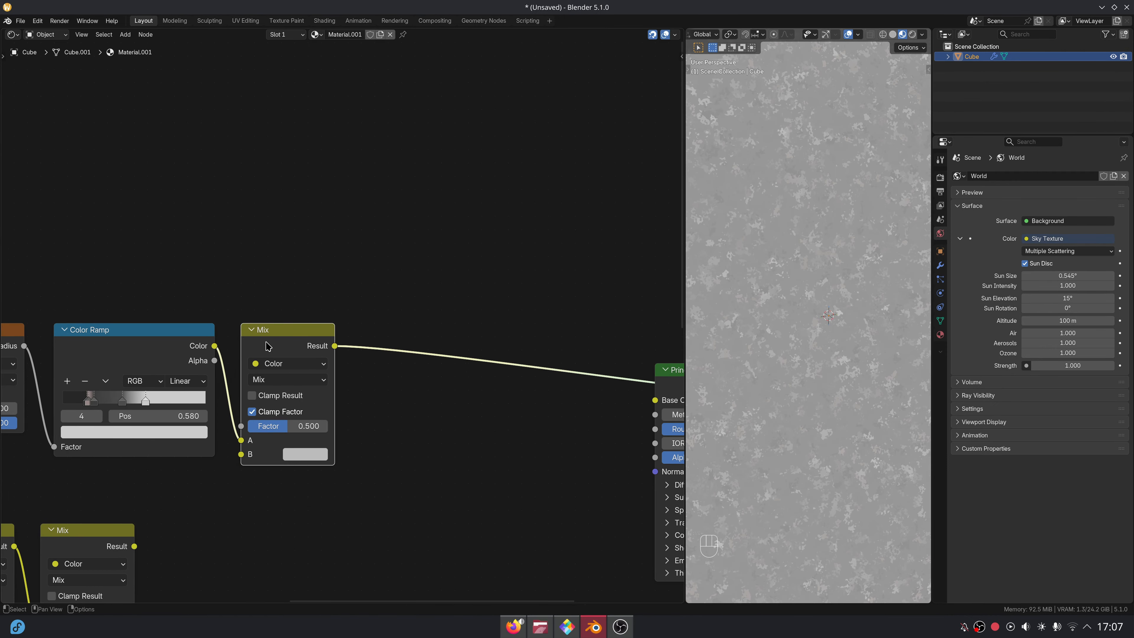
Connect the Result of the last Mix node in the lower row to input B of the new Mix node.
scroll(785, 296, "down", 5)
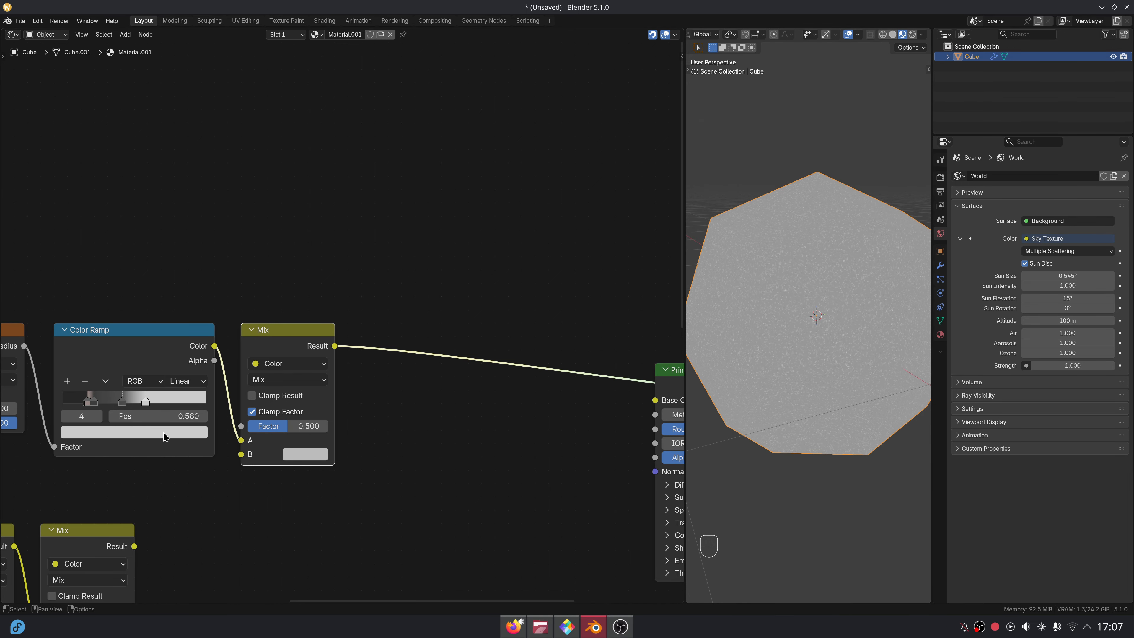
middle_click_drag(163, 436, 277, 368)
left_click_drag(247, 479, 352, 386)
scroll(341, 417, "down", 2)
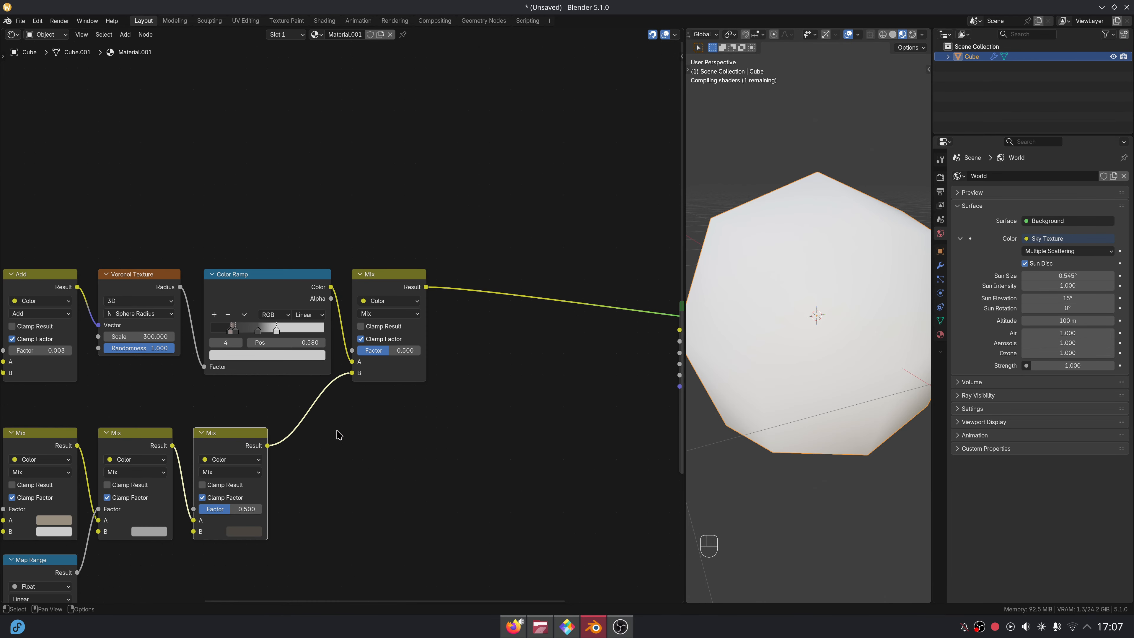
Add a vector Multiply node fed by the vector Add node and place it well above the upper Noise Texture.
middle_click_drag(353, 380, 480, 491)
scroll(331, 295, "down", 3)
scroll(352, 288, "up", 2)
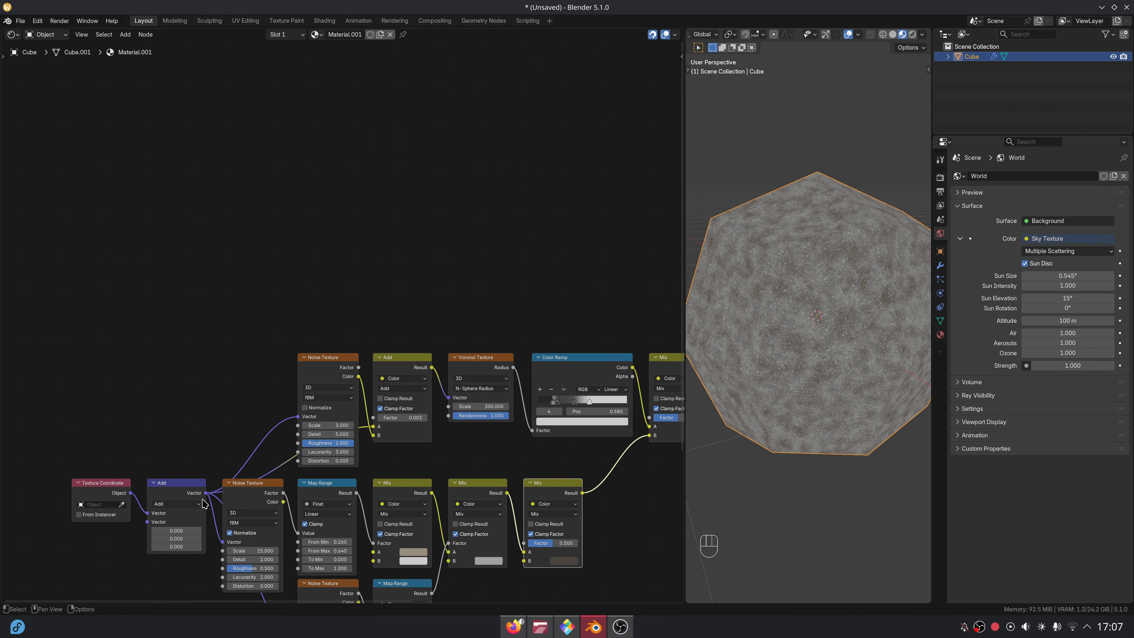
key("shift+a")
type("mu")
key("Down")
key("Return")
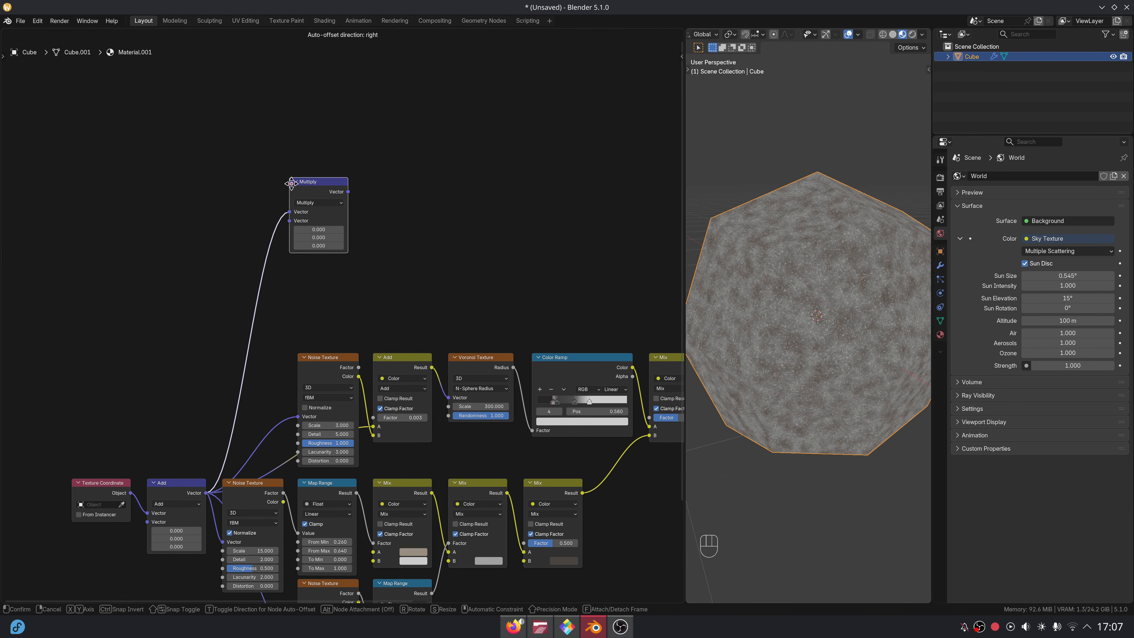
left_click(298, 182)
middle_click_drag(353, 219, 325, 412)
scroll(325, 412, "up", 2)
key("g")
key("y")
left_click(385, 223)
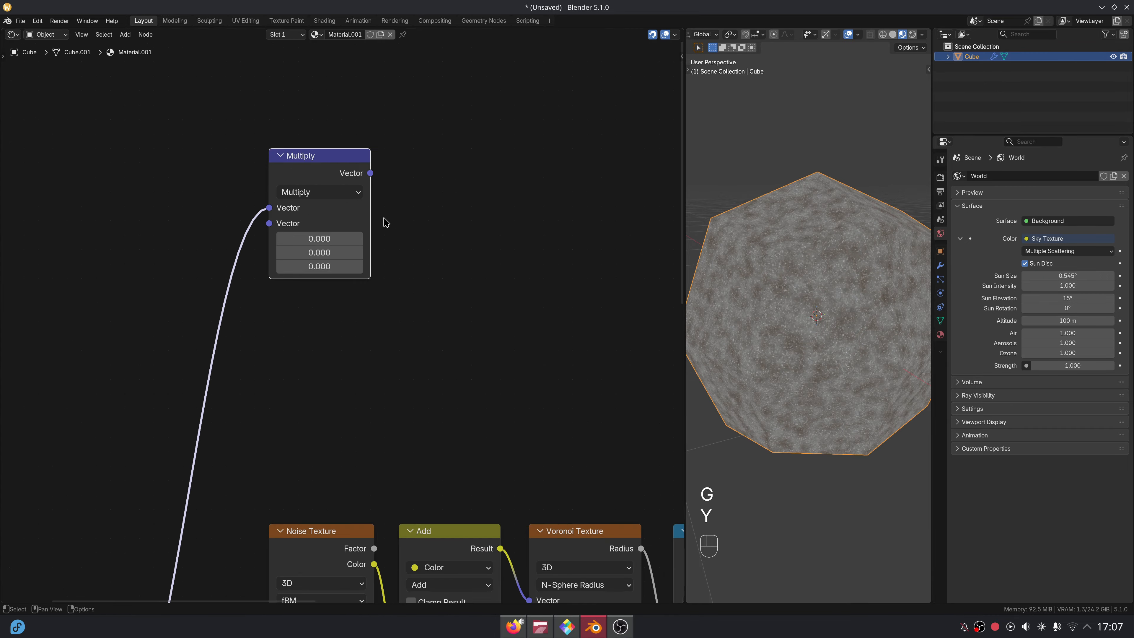
Set the Multiply node's vector to 1, 1 and 15.
scroll(379, 327, "up", 2)
left_click(319, 376)
type("15")
key("Return")
left_click_drag(320, 346, 320, 364)
type("1")
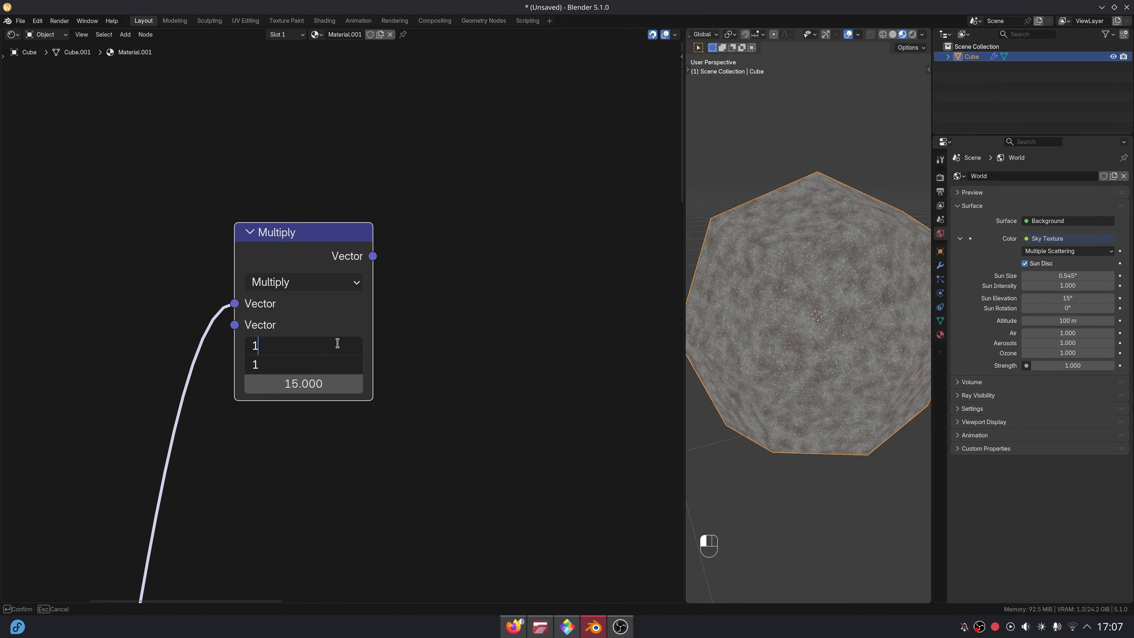
key("Return")
Add a color Mix node in Add mode, connect Multiply's Vector to its A input, and set its Factor to 0.2.
left_click_drag(372, 256, 414, 241)
type("Add")
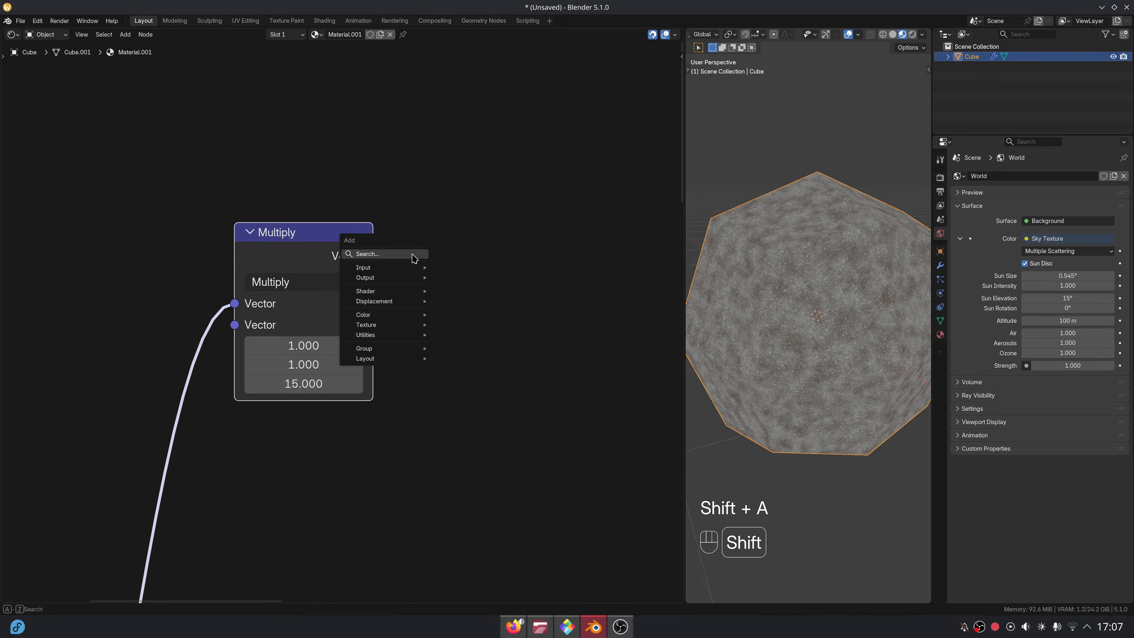
key("Return")
left_click_drag(373, 256, 418, 407)
left_click(489, 380)
type("0.2")
key("Return")
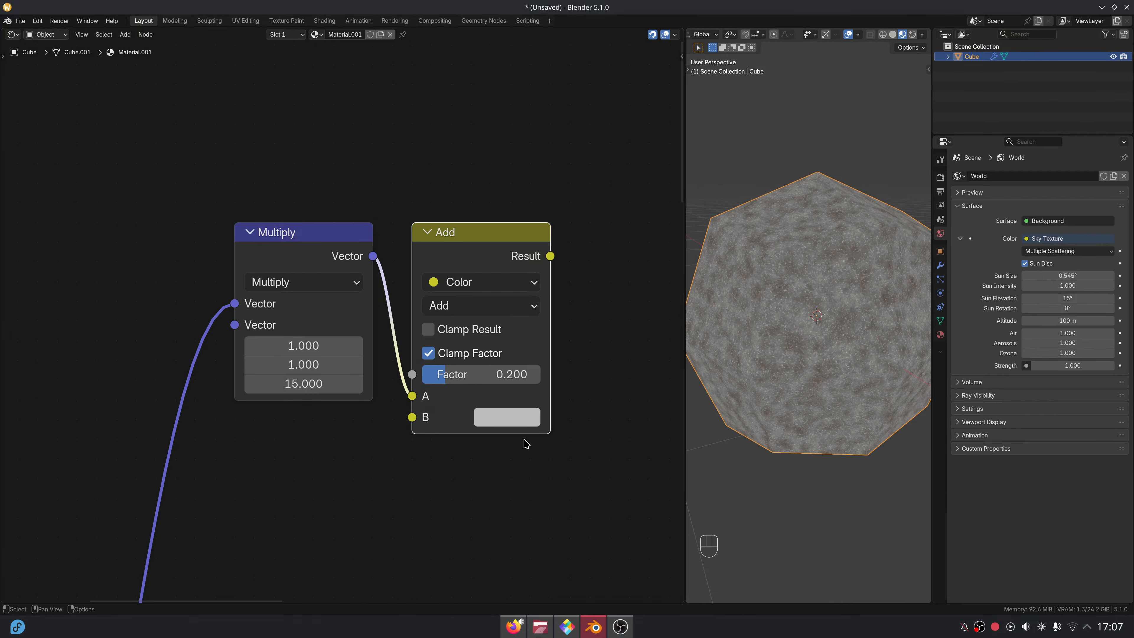
Add a Noise Texture below Multiply, linking its Color to the color Add's B and the vector Add's output to its Vector.
key("shift+a")
type("noi")
key("Return")
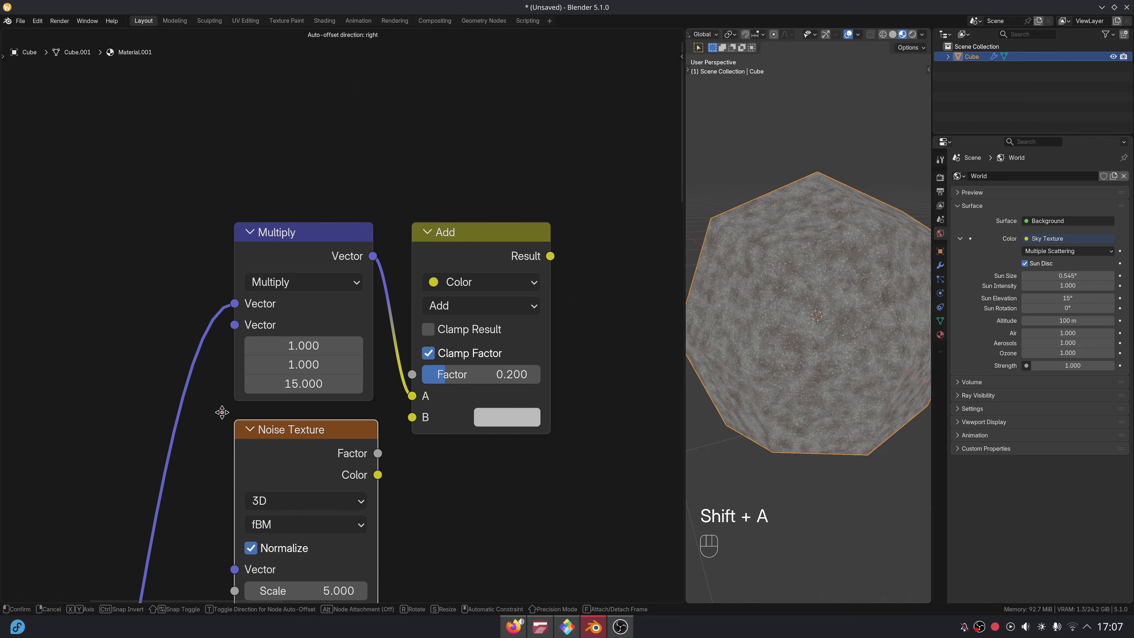
left_click(223, 410)
left_click_drag(379, 471, 411, 417)
scroll(293, 477, "down", 2)
middle_click_drag(291, 473, 393, 261)
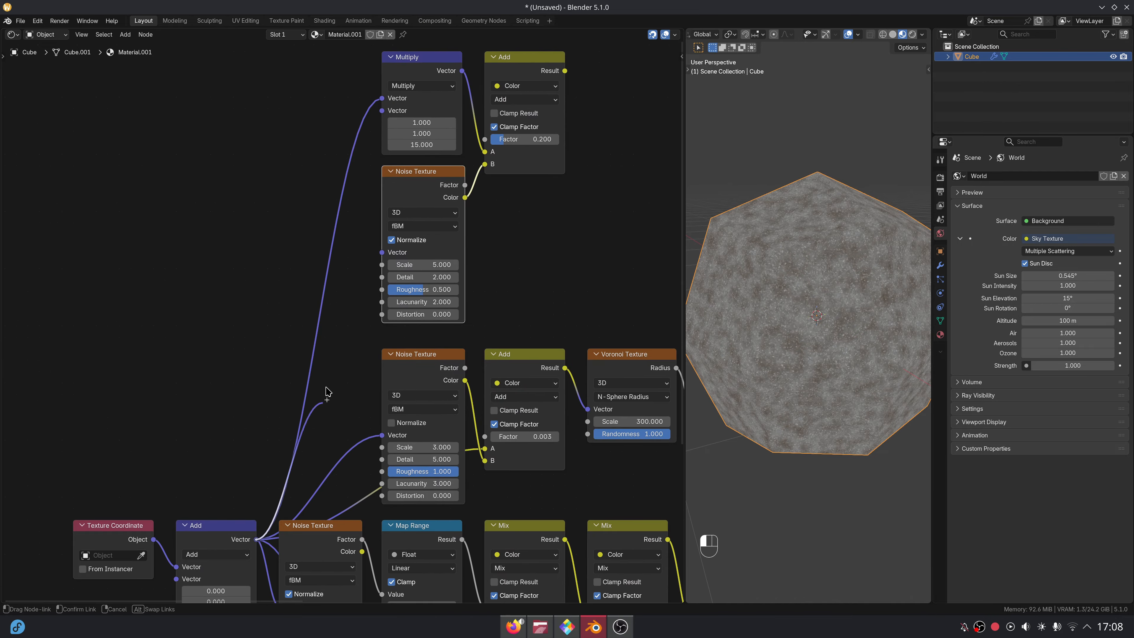
left_click_drag(326, 388, 382, 253)
Preview the new Noise Texture on the object and set its Scale to 13.
scroll(443, 352, "up", 3)
middle_click_drag(540, 184, 383, 259)
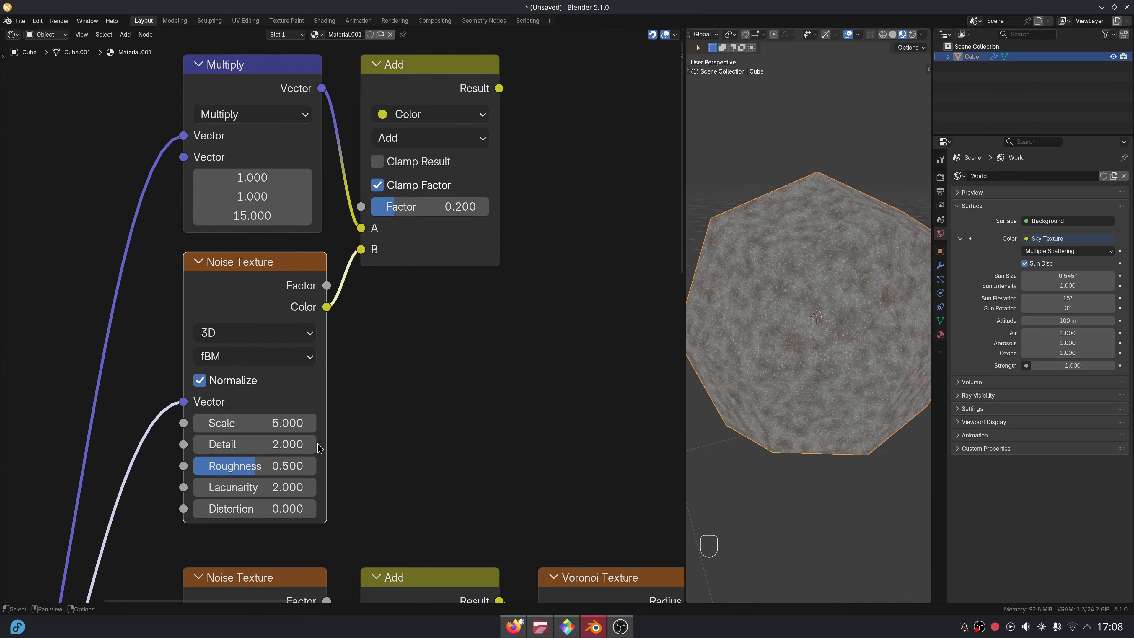
left_click(284, 316, "ctrl+shift")
left_click(291, 423)
type("13")
key("Return")
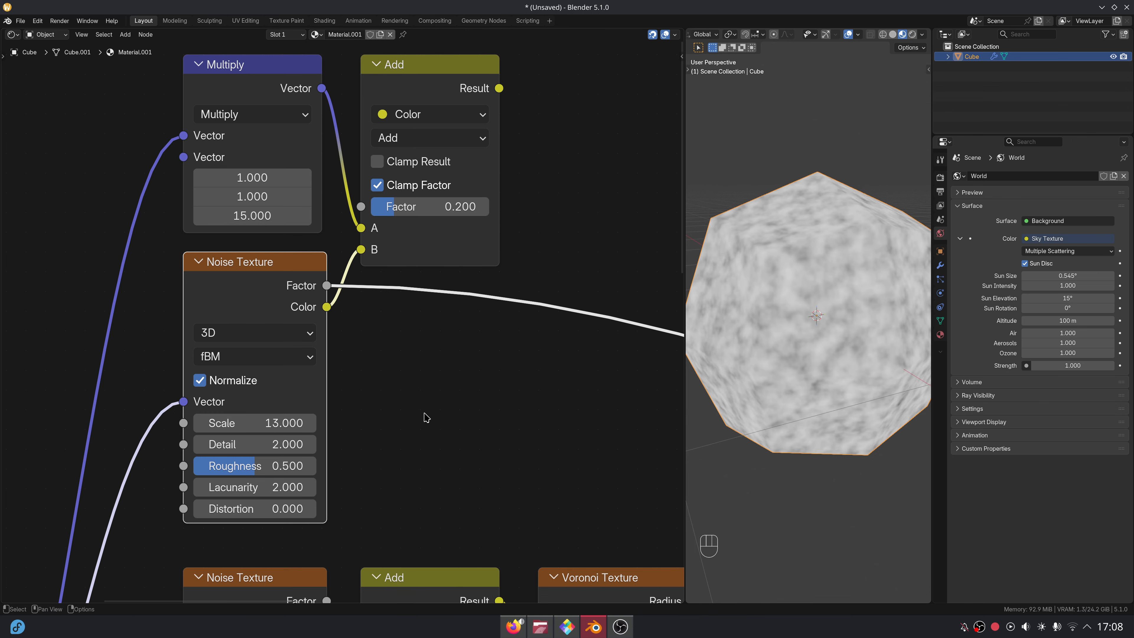
Disable Normalize on this Noise Texture and set its Detail to 4 and Lacunarity to 3.
left_click(200, 379)
left_click(286, 444)
type("4")
key("Return")
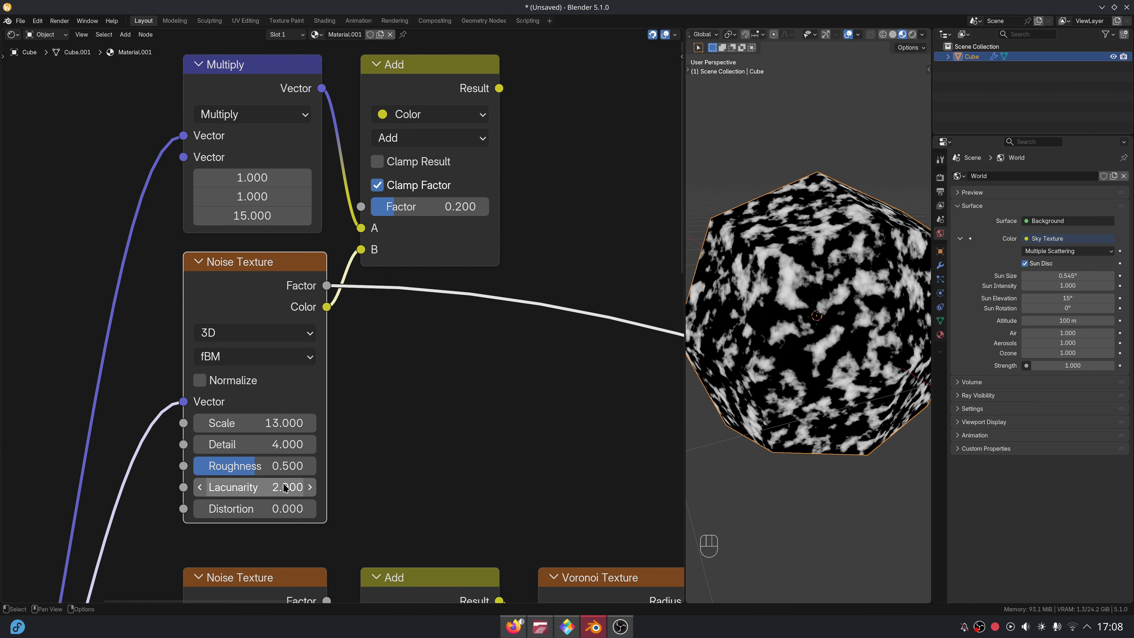
left_click(290, 487)
type("3")
key("Return")
Add another Noise Texture beside the color Add node and connect Add's Result to its Vector input.
middle_click_drag(467, 352, 374, 434)
scroll(374, 433, "down", 1)
scroll(451, 324, "up", 2)
middle_click_drag(468, 255, 433, 316)
key("shift+a")
type("noi")
key("Return")
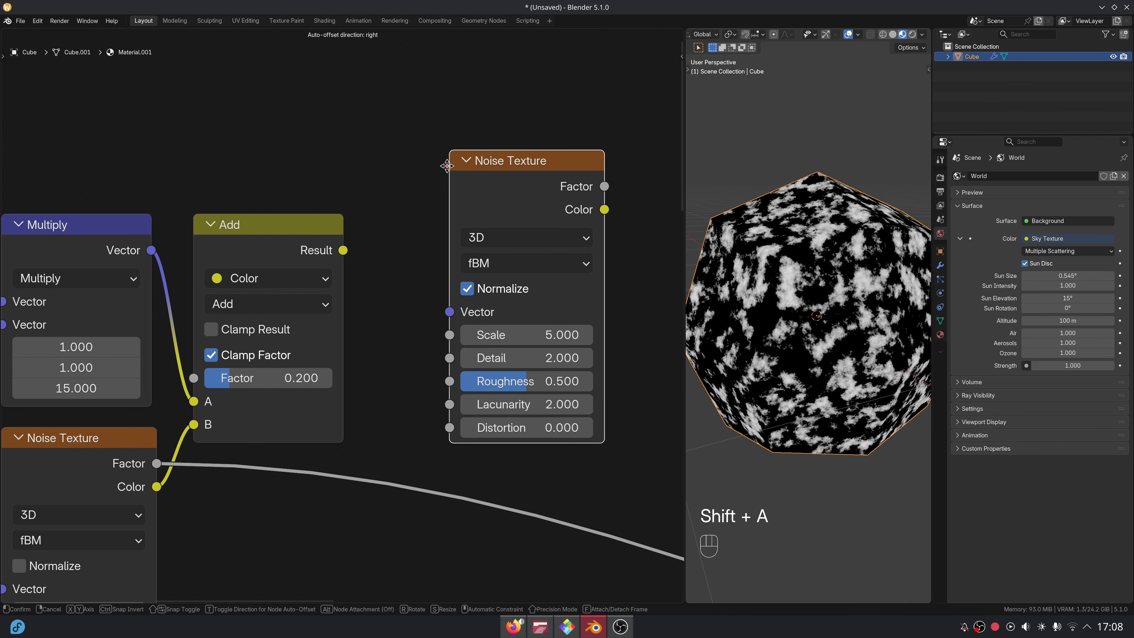
left_click(451, 159)
left_click_drag(343, 250, 365, 276)
left_click_drag(509, 196, 442, 265)
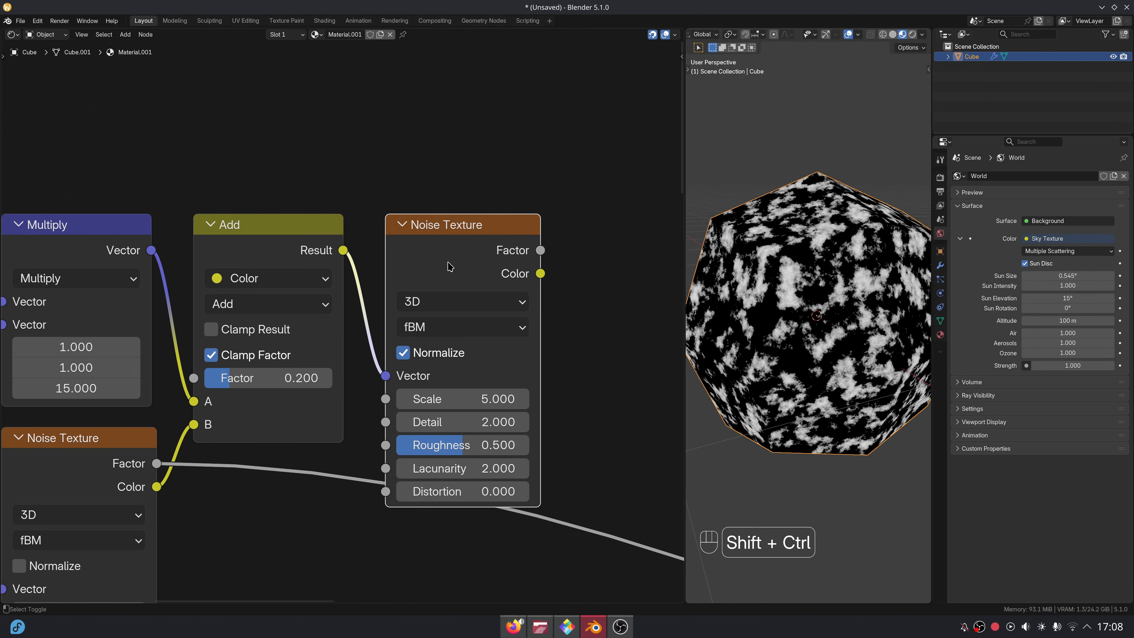
Preview the second Noise Texture and set its Scale to 1 and Detail to 4.
left_click(447, 266, "ctrl+shift")
middle_click_drag(488, 301, 389, 284)
left_click(399, 385)
type("1")
key("Tab")
type("4")
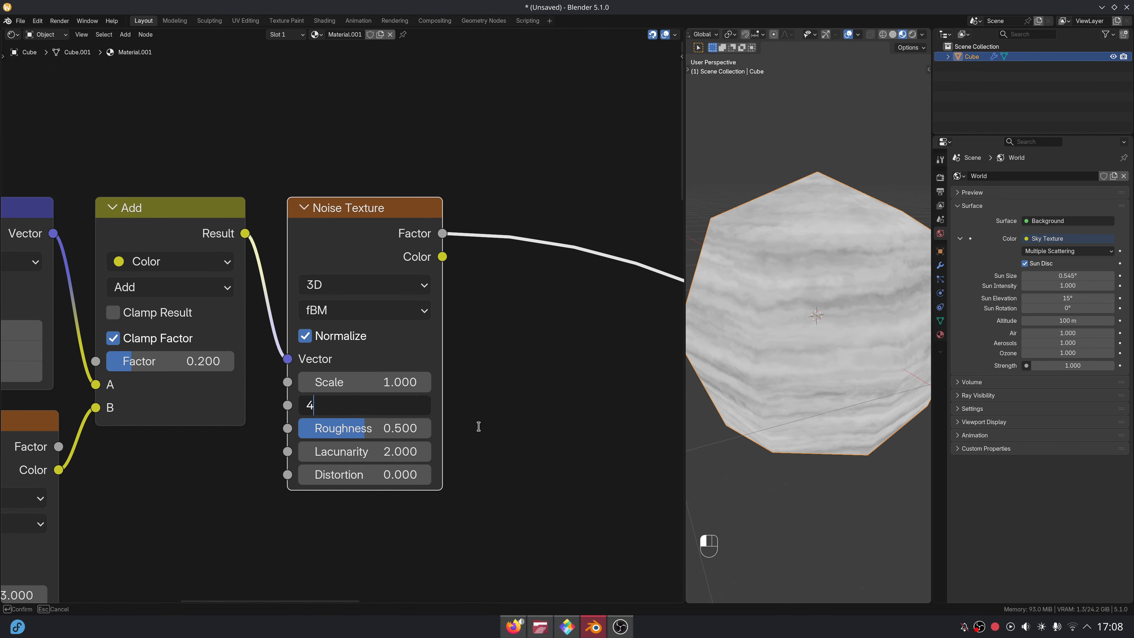
key("Return")
Set the second Noise Texture's Roughness to 0.7 and Lacunarity to 3.
left_click(409, 428)
type("0.7")
key("Return")
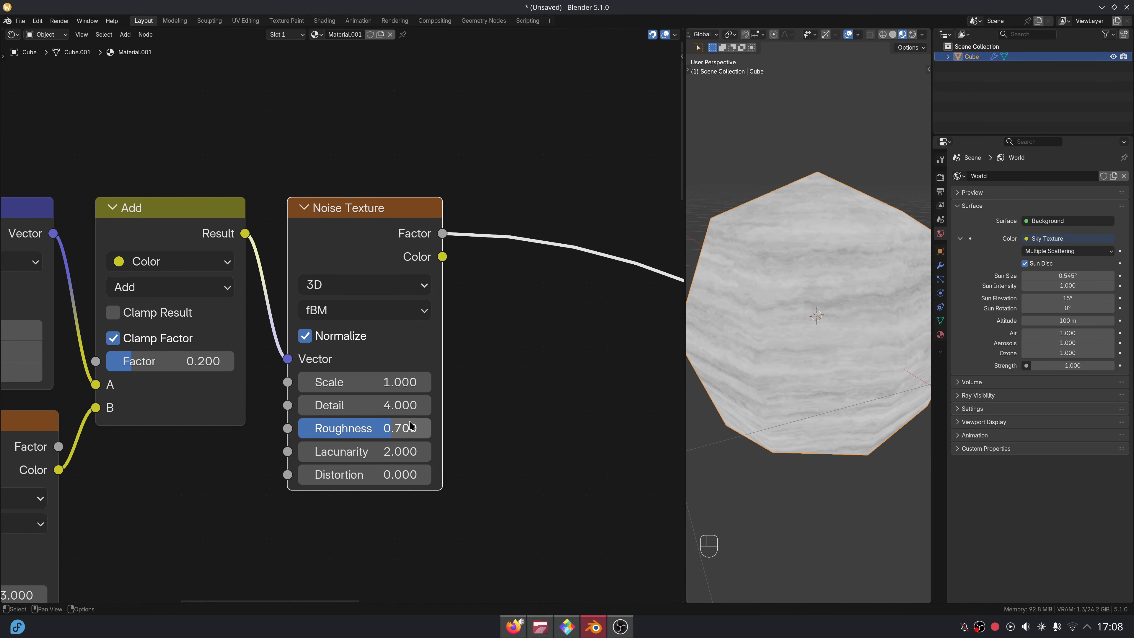
left_click(404, 451)
type("3")
key("Return")
Add a Map Range node driven by the second Noise Texture's Factor output.
middle_click_drag(506, 429, 430, 444)
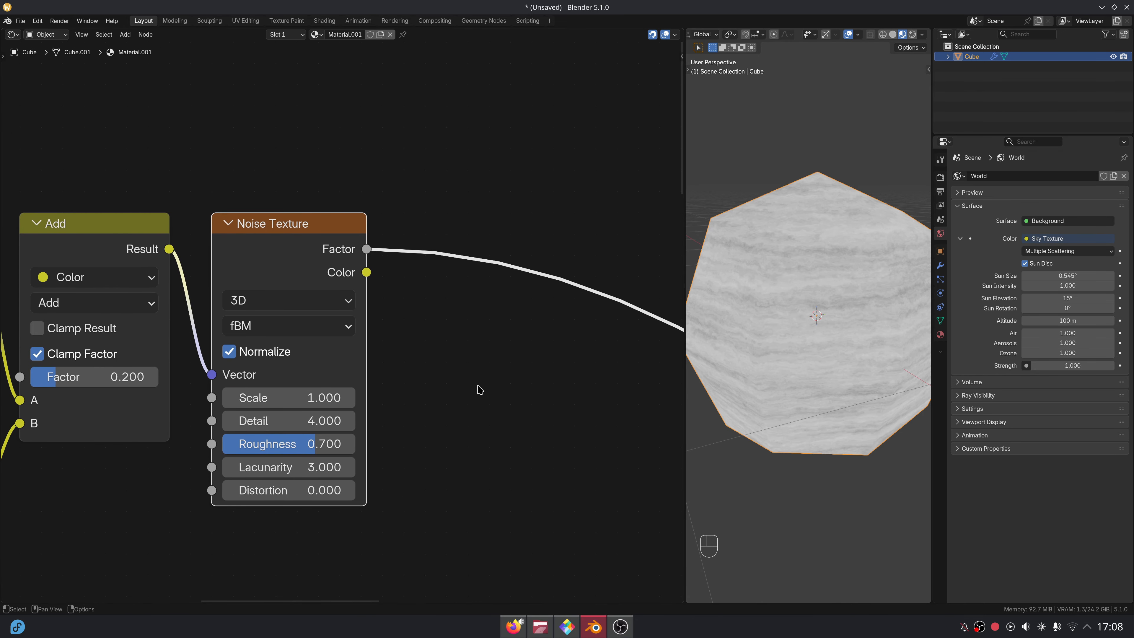
left_click_drag(378, 251, 403, 250)
scroll(917, 290, "up", 5)
type("map")
key("Return")
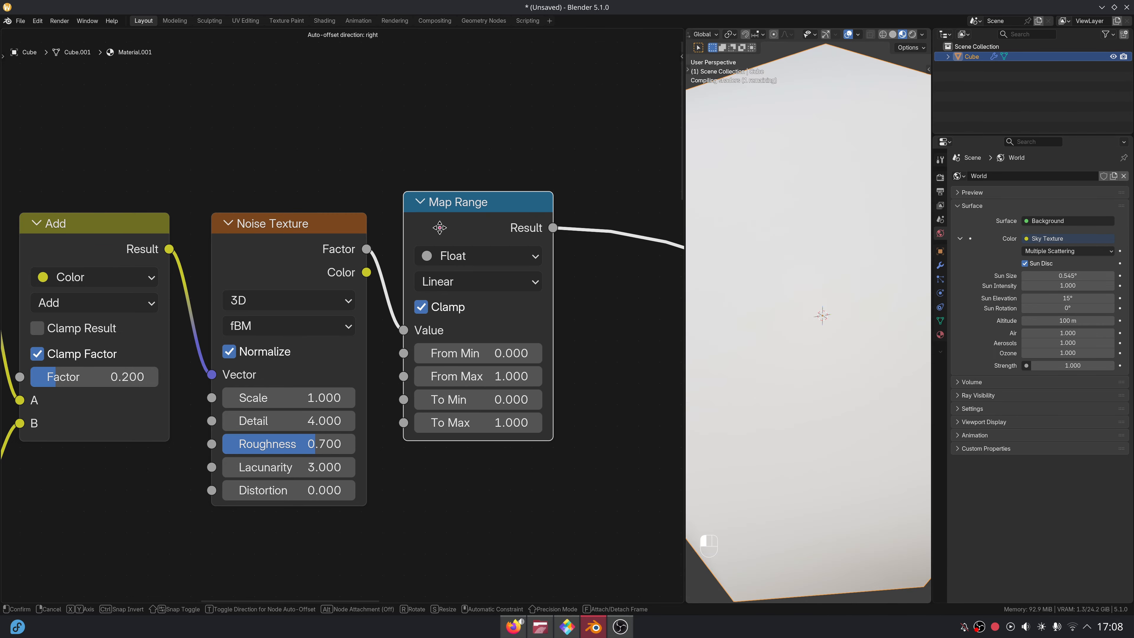
Place the Map Range node and set its From Min to 0.45 and From Max to 0.55.
left_click(486, 370)
type(".4")
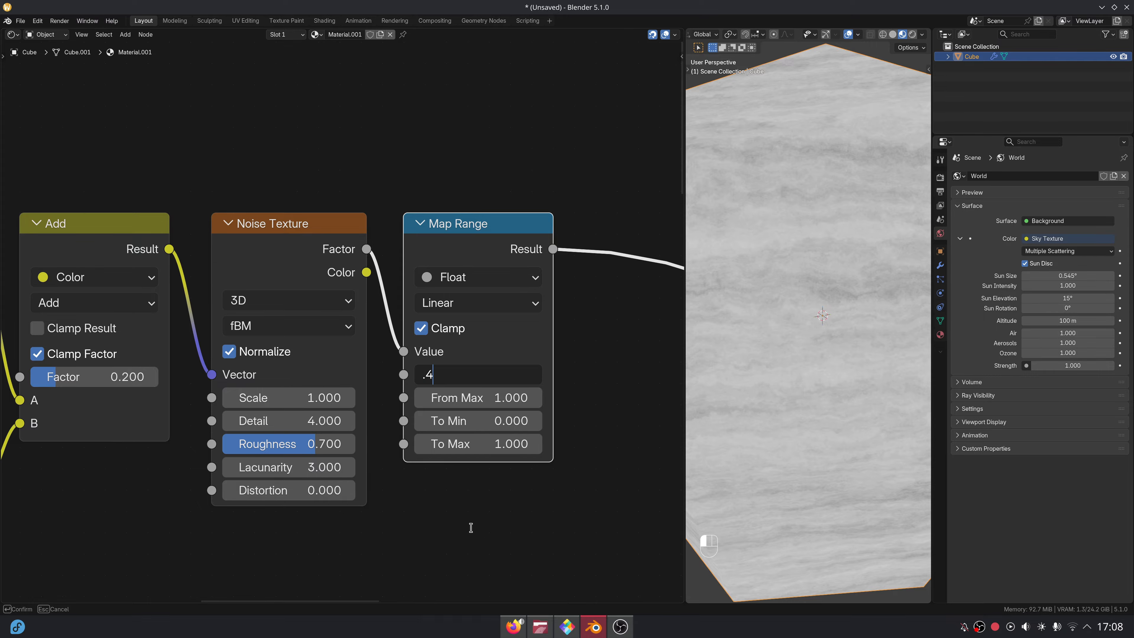
type("5")
key("Return")
left_click_drag(682, 412, 651, 412)
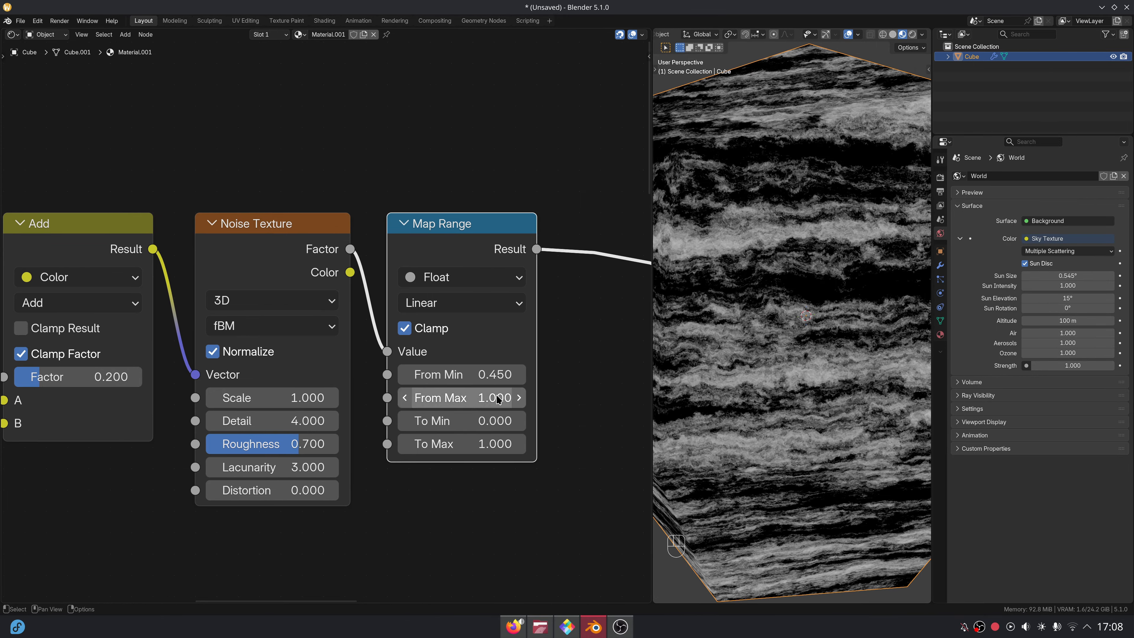
left_click(495, 397)
type(".55")
key("Return")
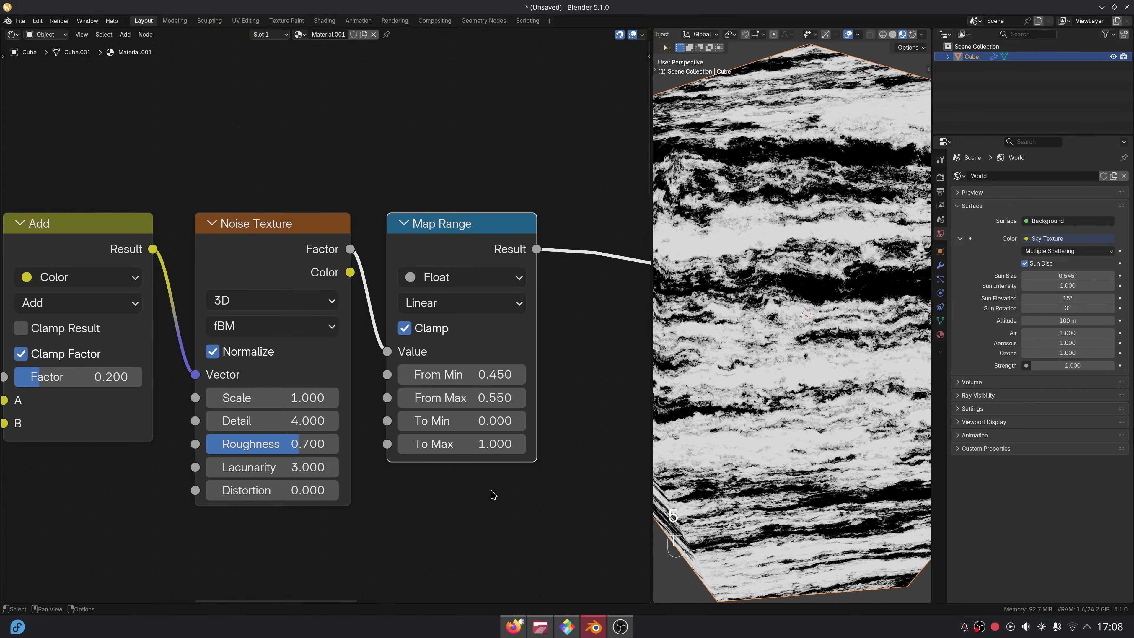
Preview the final Mix node and connect the Map Range Result to its Factor input.
scroll(491, 490, "down", 9)
middle_click_drag(472, 453, 346, 265)
left_click(407, 355, "ctrl+shift")
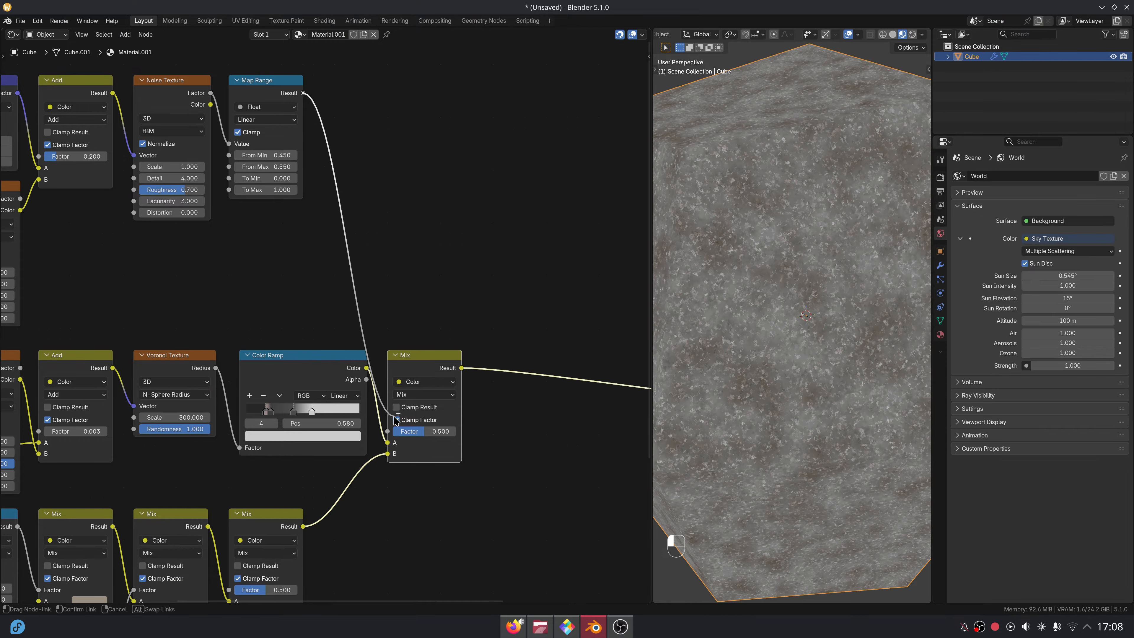
left_click_drag(395, 419, 390, 430)
middle_click_drag(525, 381, 468, 357)
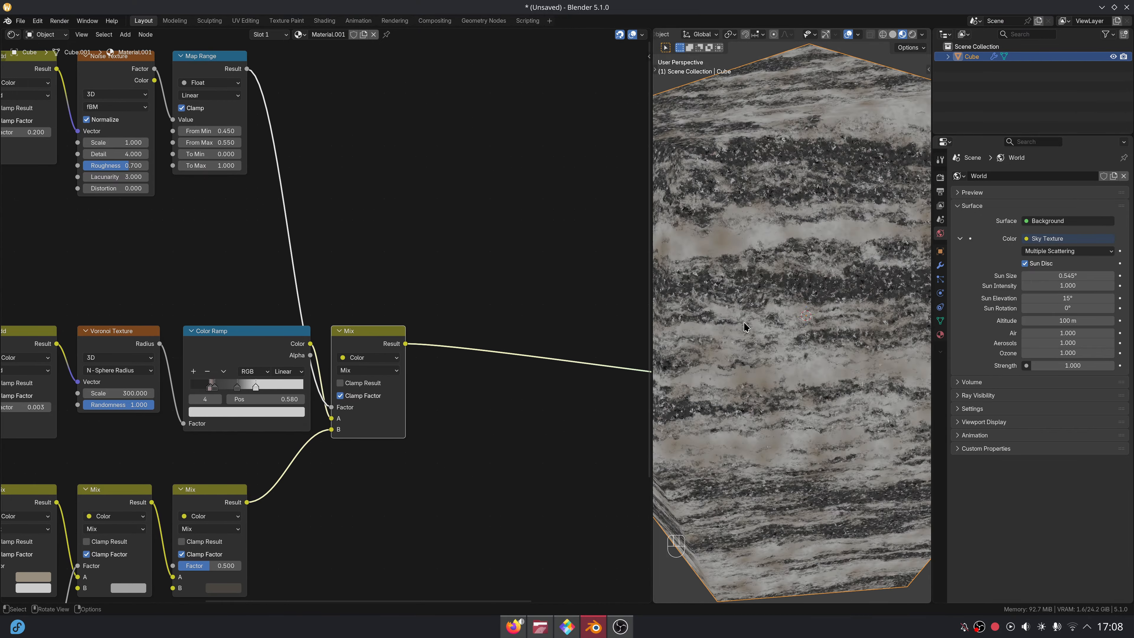
Move the stretched-noise layer mask nodes closer to the Voronoi speckle node row.
middle_click_drag(746, 322, 784, 342)
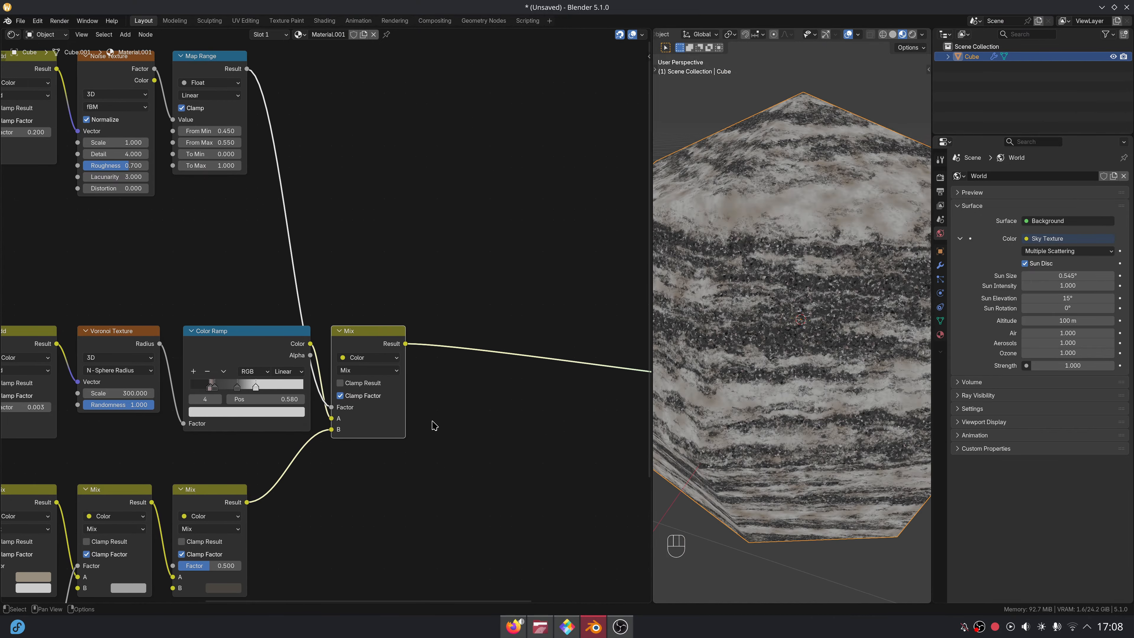
scroll(452, 398, "down", 10)
middle_click_drag(246, 271, 284, 218)
scroll(284, 217, "up", 3)
left_click_drag(2, 96, 303, 220)
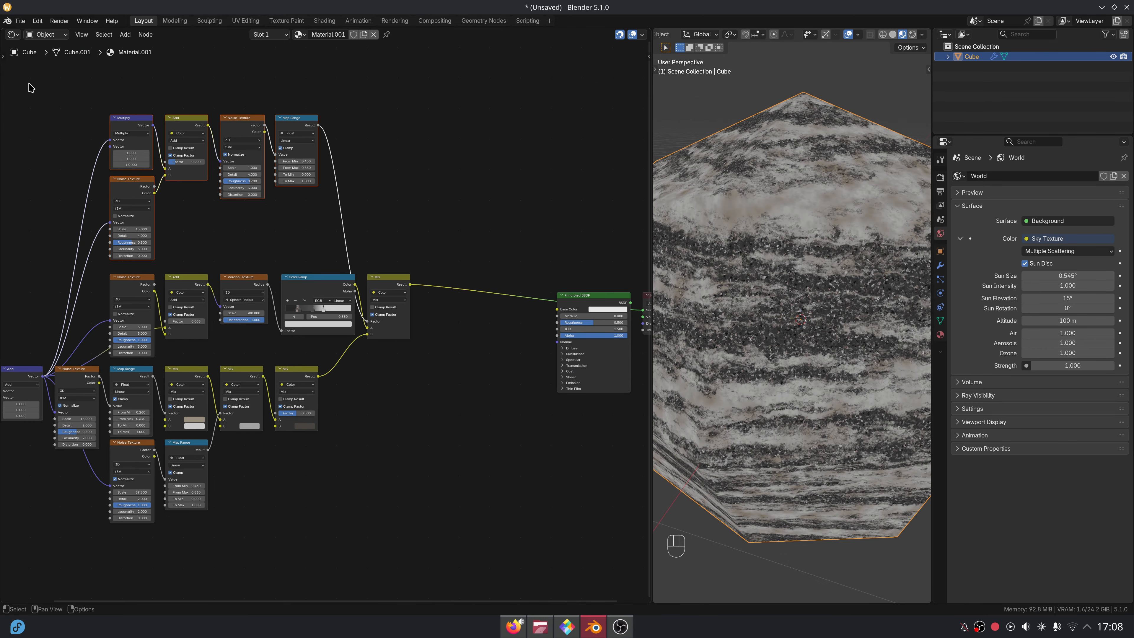
key("g")
left_click(370, 229)
Move the texture node network beside the Principled BSDF and connect the final Mix Result to its Base Color.
scroll(369, 230, "down", 6)
left_click_drag(73, 163, 403, 436)
key("g")
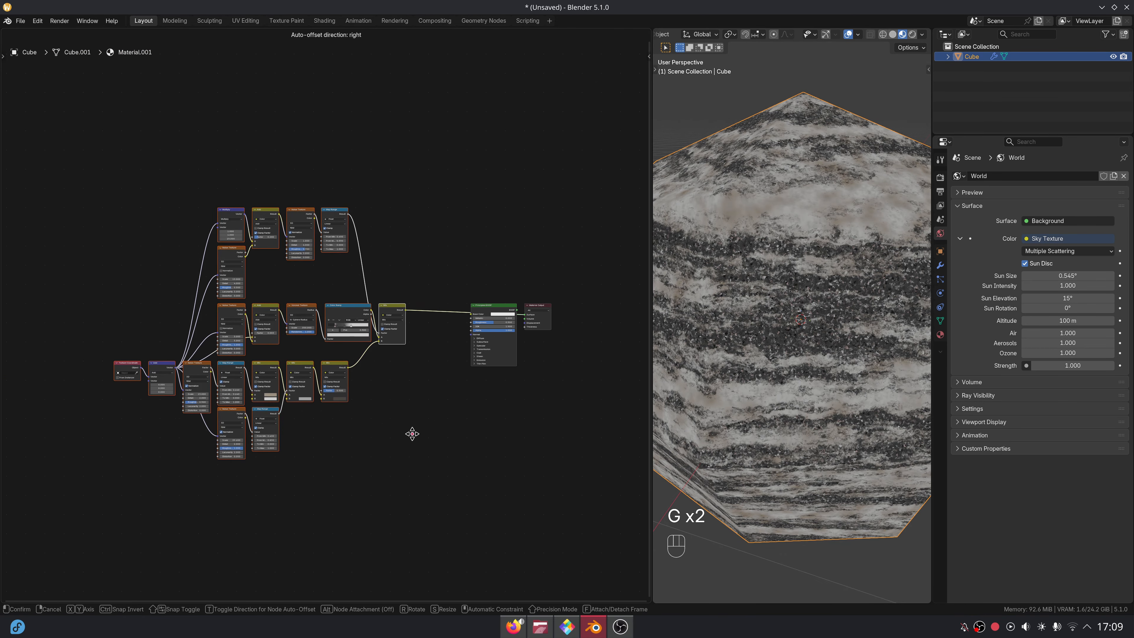
left_click(367, 400)
scroll(352, 281, "up", 5)
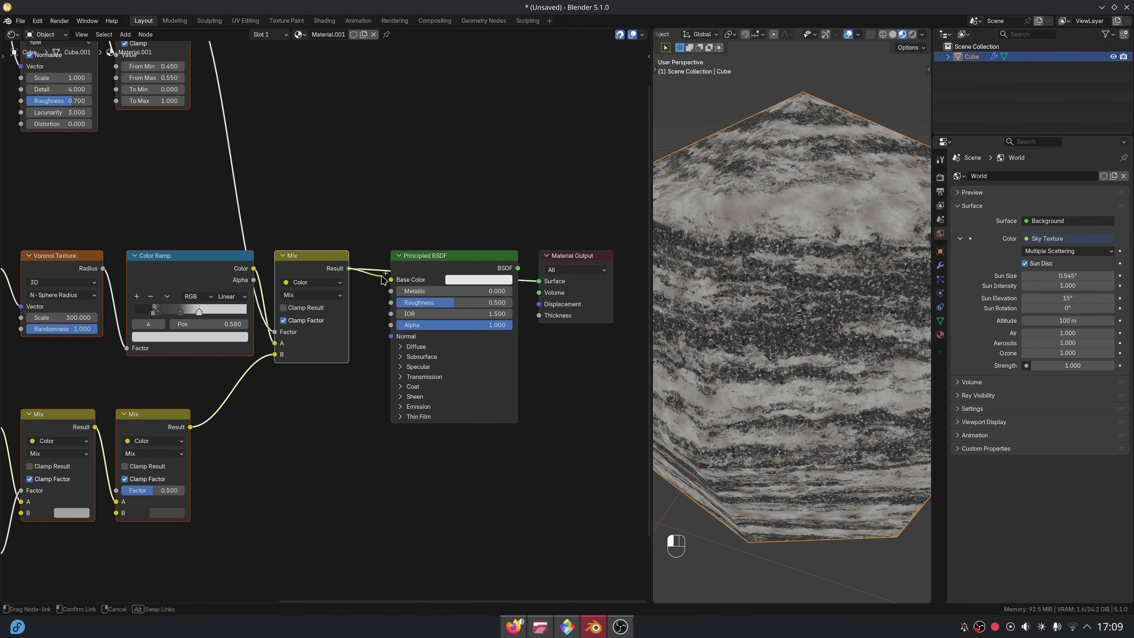
left_click_drag(382, 280, 390, 279)
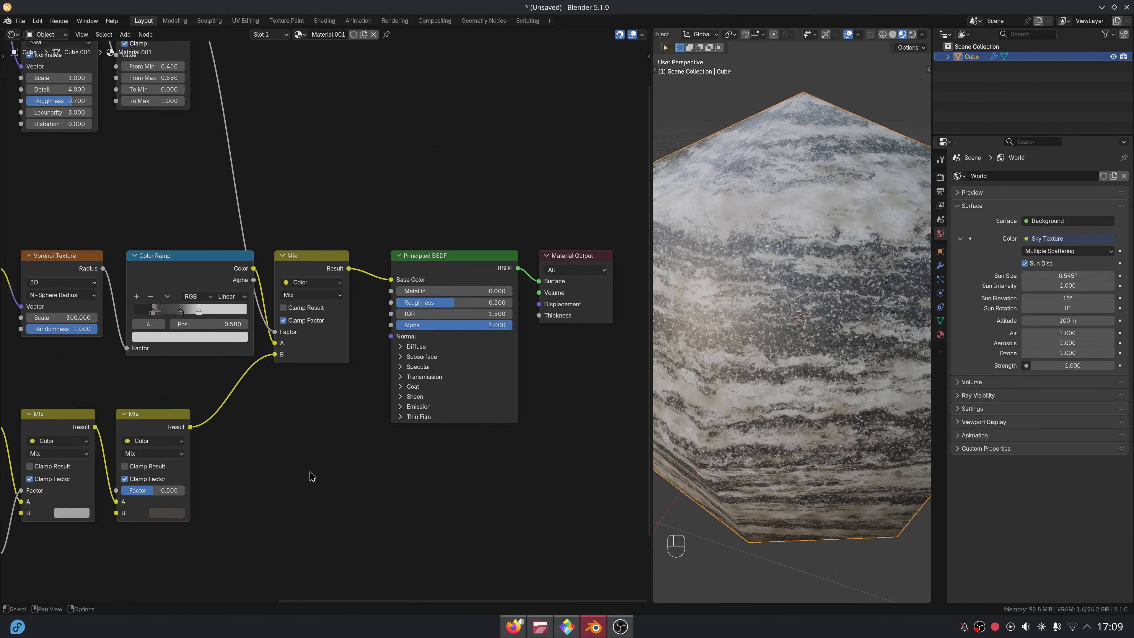
Add a Map Range node driven by the Voronoi Texture's Radius output, place it below the color Mix nodes and preview it.
middle_click_drag(311, 476, 474, 368)
left_click_drag(266, 161, 370, 485)
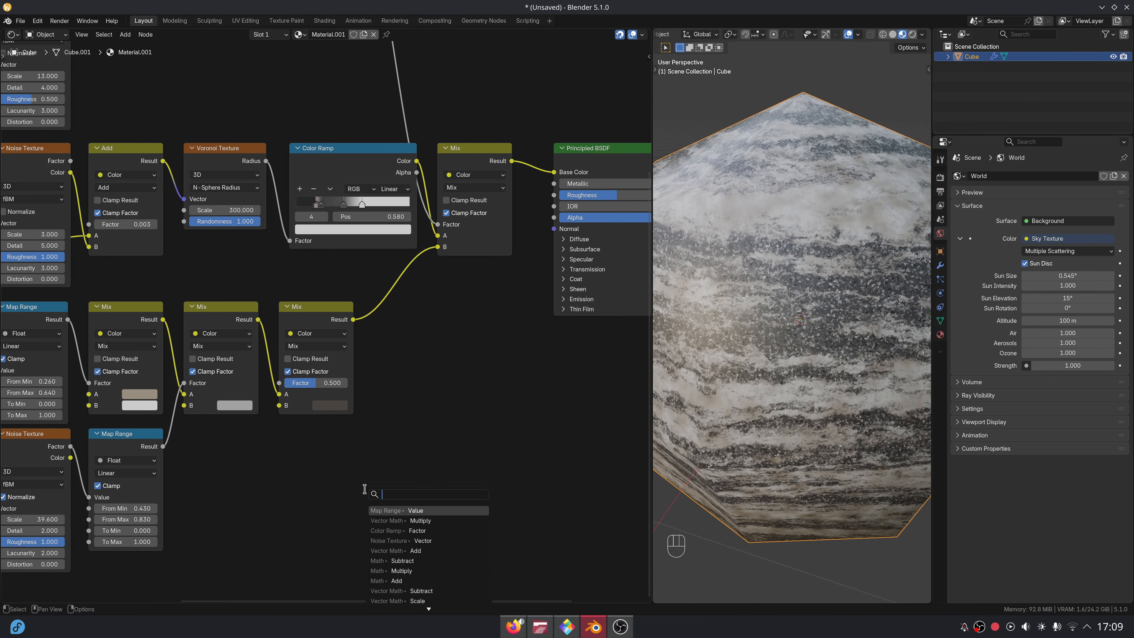
left_click(393, 571)
left_click(361, 436)
left_click(404, 440, "ctrl+shift")
middle_click_drag(406, 440, 357, 345)
scroll(352, 347, "up", 6)
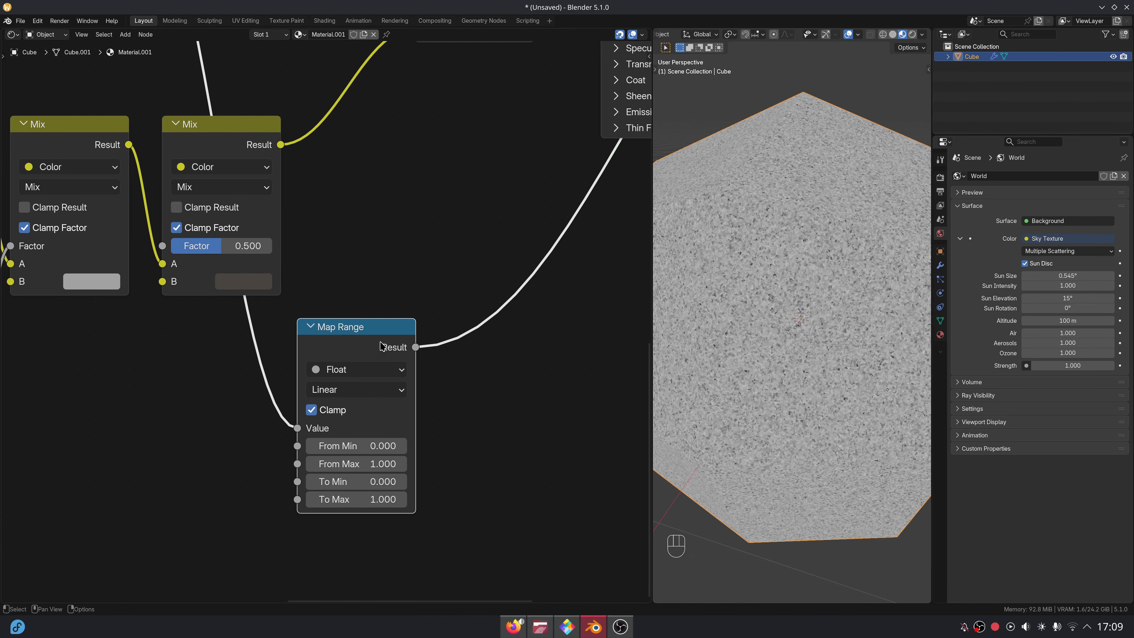
Reposition the new Map Range node and set its From Min to 0.35 and From Max to 0.55.
left_click_drag(374, 343, 342, 343)
left_click(355, 446)
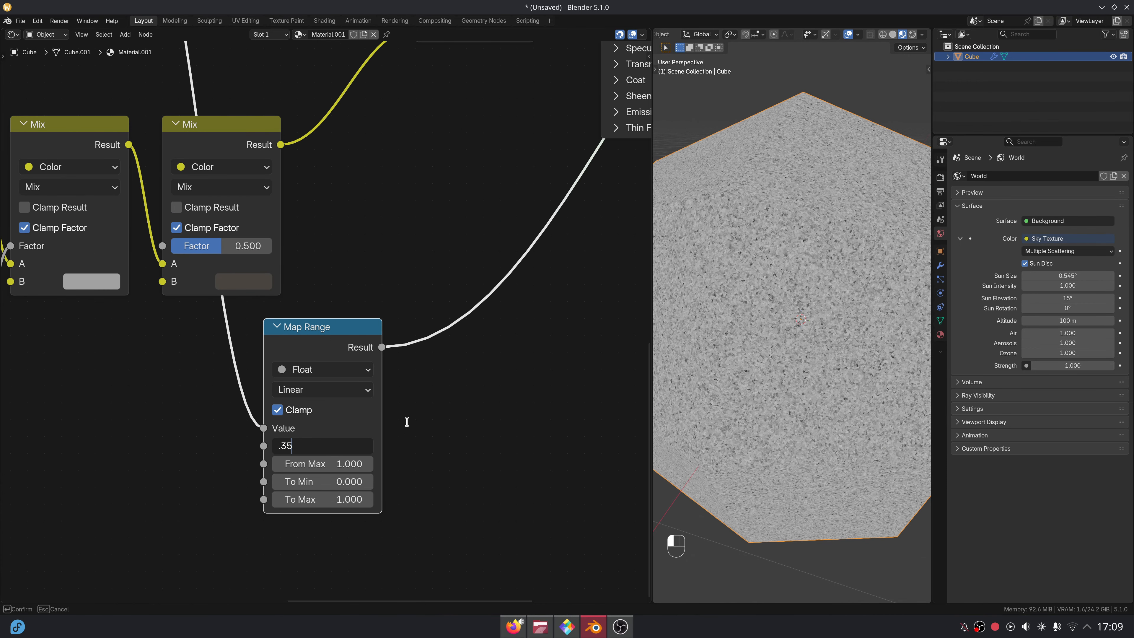
key("Tab")
type(".55")
key("Return")
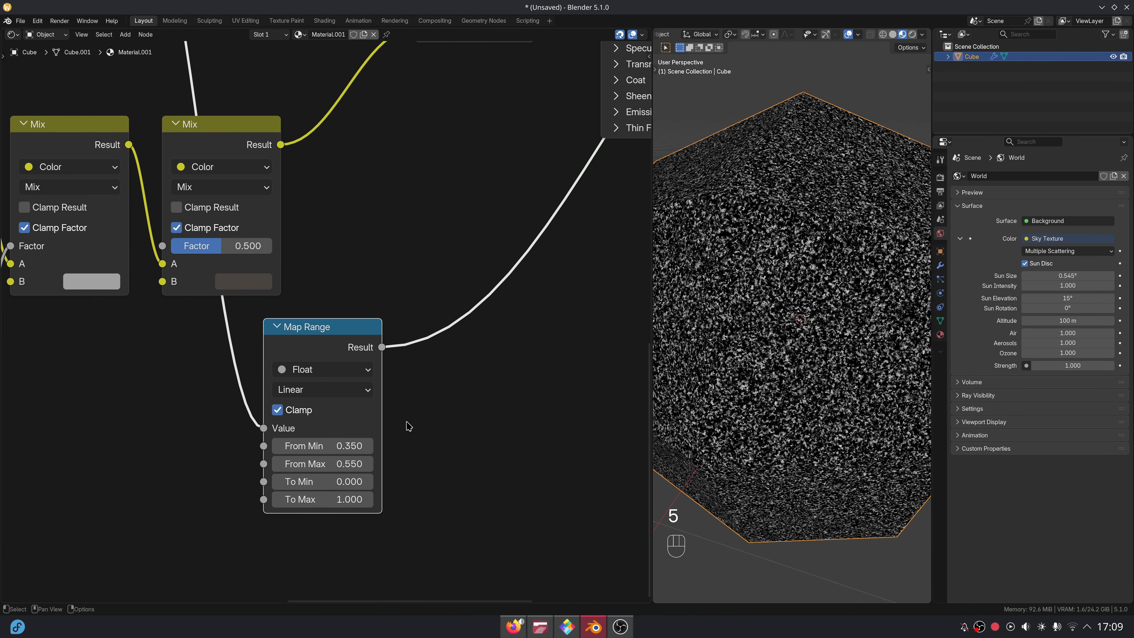
Add a float Mix node after the Voronoi-driven Map Range and connect the Map Range Result to its Factor input.
key("shift+a")
left_click(491, 394)
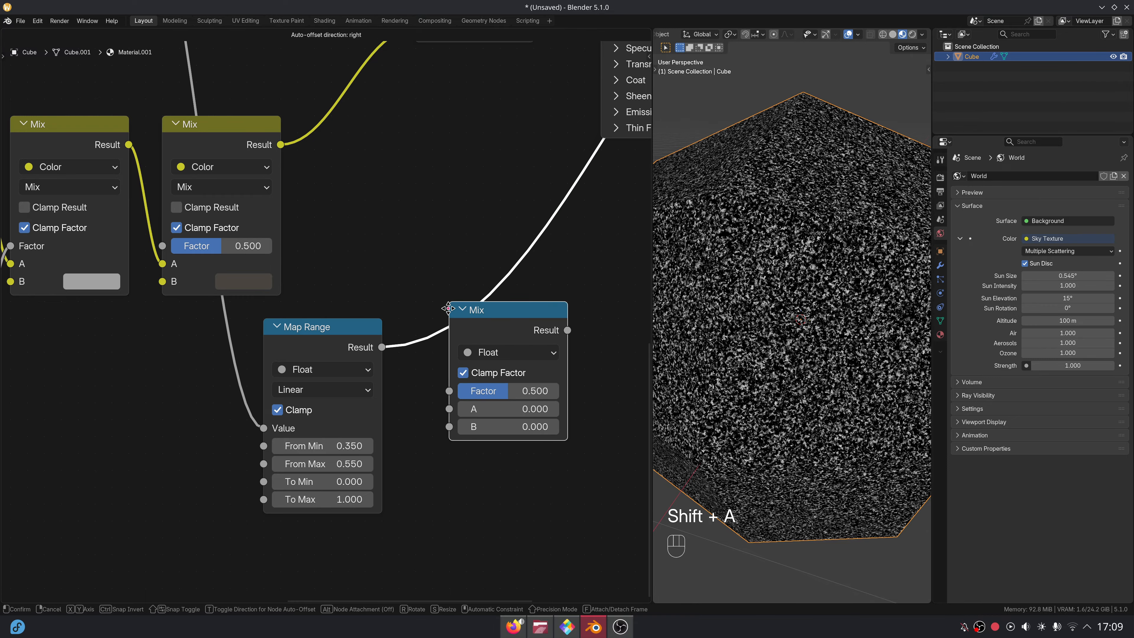
left_click(456, 345)
middle_click_drag(455, 344, 501, 281)
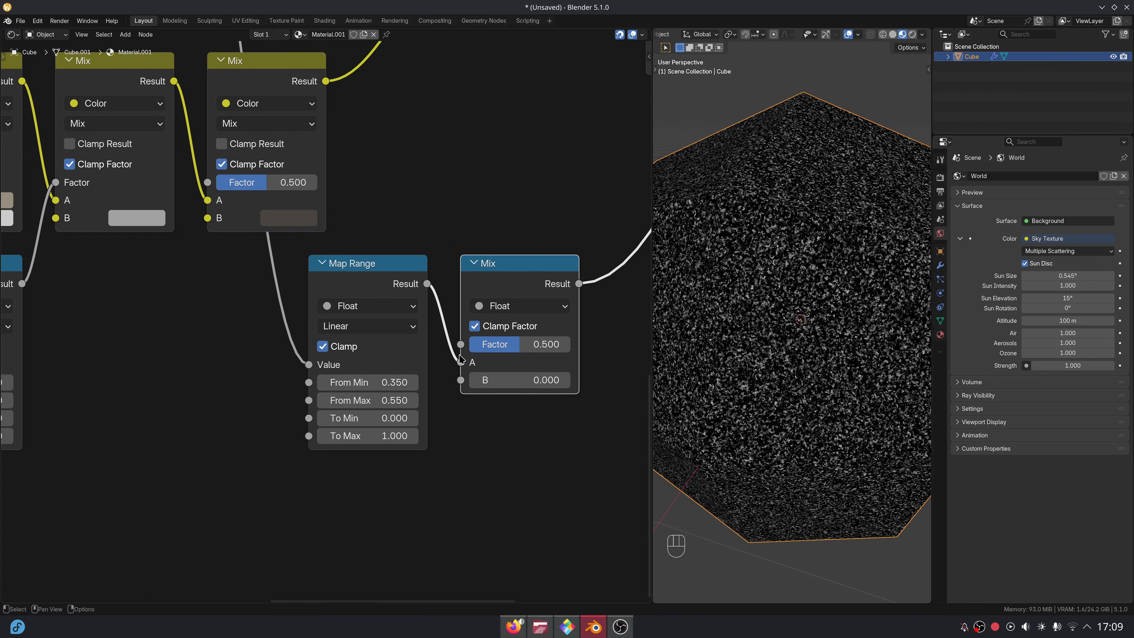
left_click_drag(461, 362, 460, 344)
Add another Map Range node below the first, driven by the Factor output of the Noise Texture that distorts the Voronoi.
middle_click_drag(469, 430, 508, 428)
scroll(491, 384, "down", 8)
left_click_drag(133, 94, 306, 454)
type("map")
key("Return")
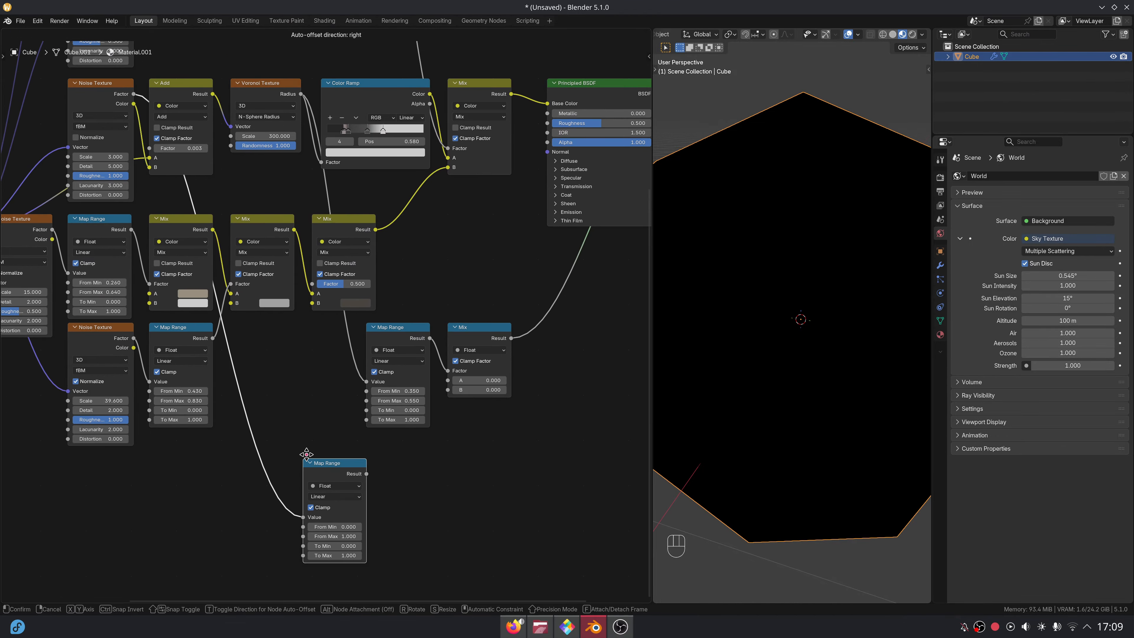
left_click(366, 428)
Connect the noise-driven Map Range Result to the float Mix node's A input.
middle_click_drag(399, 473, 324, 337)
scroll(324, 337, "up", 8)
middle_click_drag(396, 291, 382, 395)
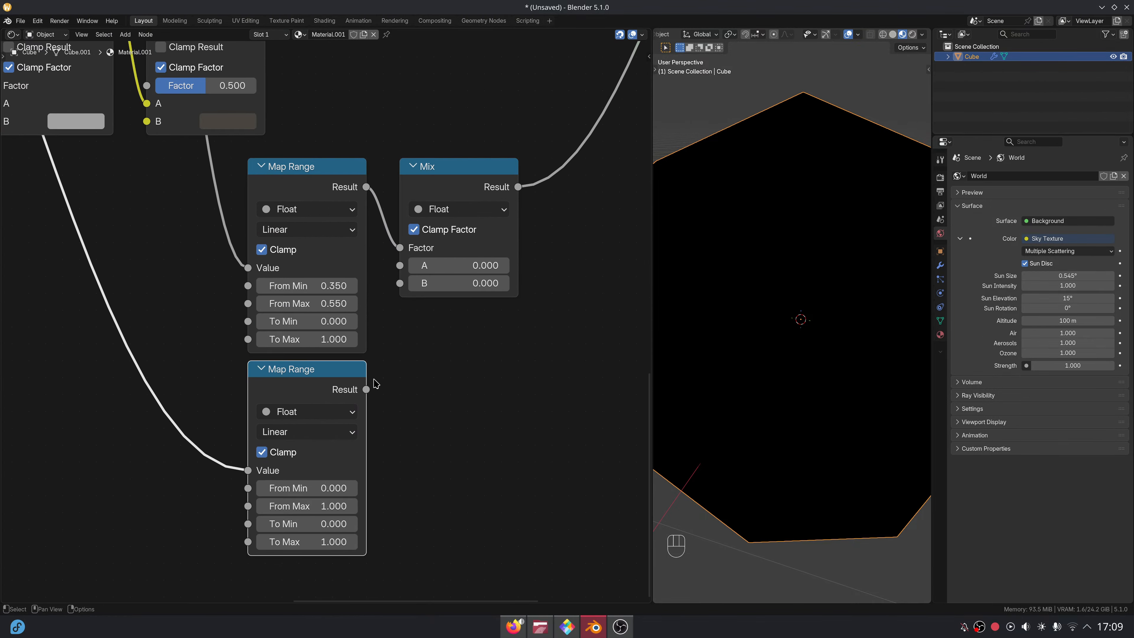
left_click_drag(409, 248, 407, 265)
Set the noise-driven Map Range to From Min 0.45, From Max 0.55, To Min 0.8 and To Max 0.6.
left_click(342, 487)
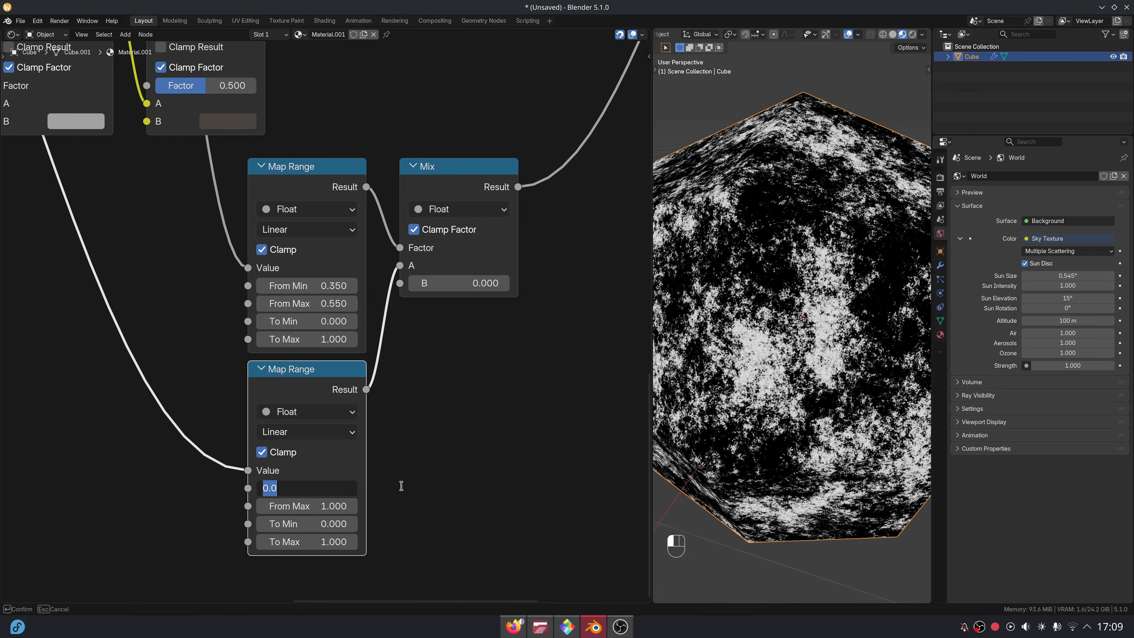
type(".45")
key("Tab")
type(".")
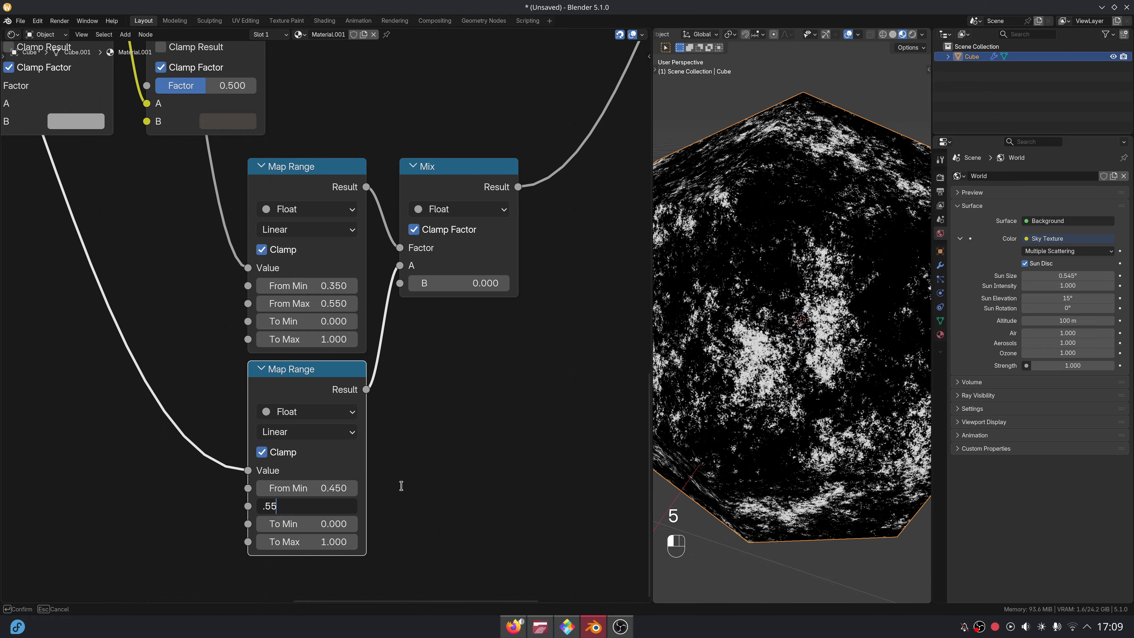
type("55")
key("Tab")
type(".8")
key("Tab")
type(".6")
key("Return")
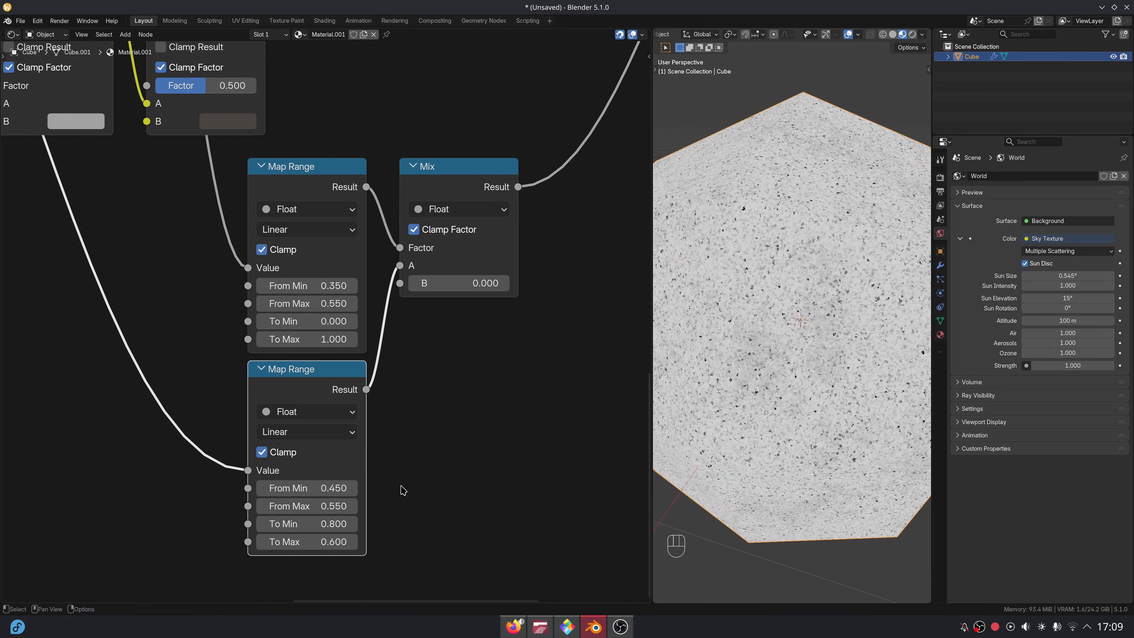
Set the float Mix node's B value to 0.2.
left_click_drag(442, 466, 450, 468)
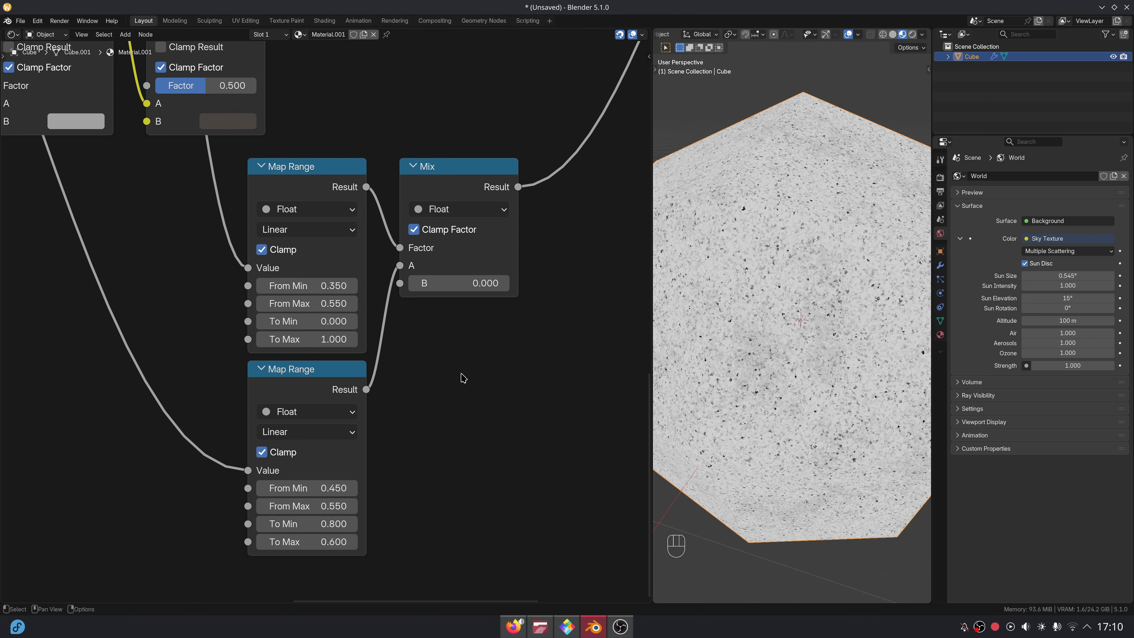
left_click(460, 283)
type(".2")
key("Return")
Move both new Map Range nodes and the float Mix node together to line up beneath the color Mix nodes.
scroll(455, 352, "down", 4)
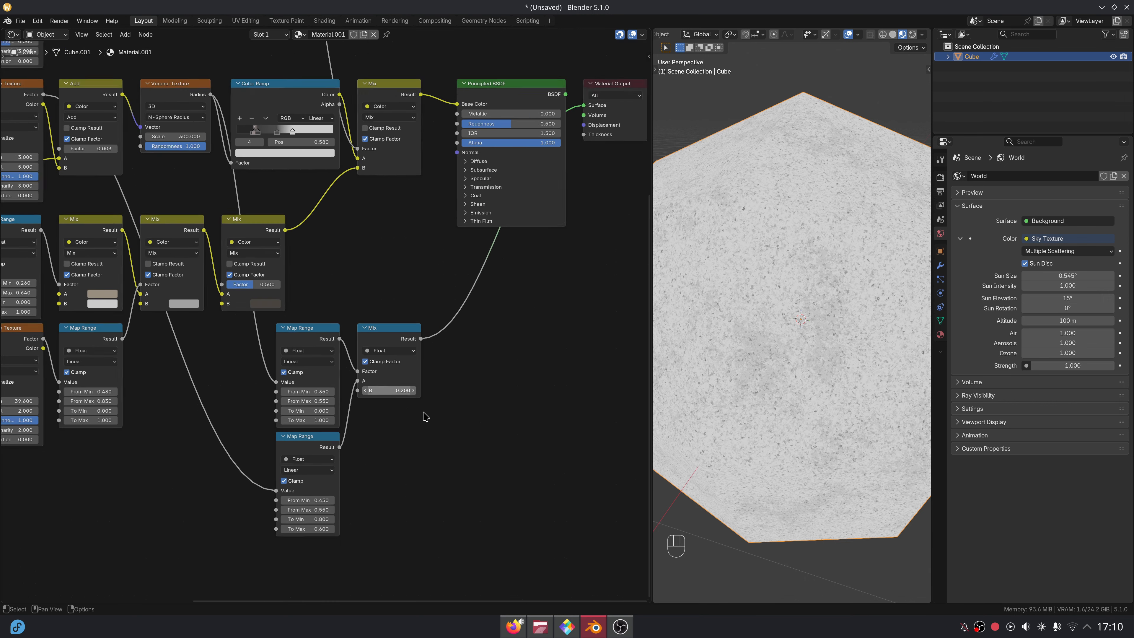
scroll(437, 416, "down", 3)
left_click_drag(292, 356, 493, 467)
key("g")
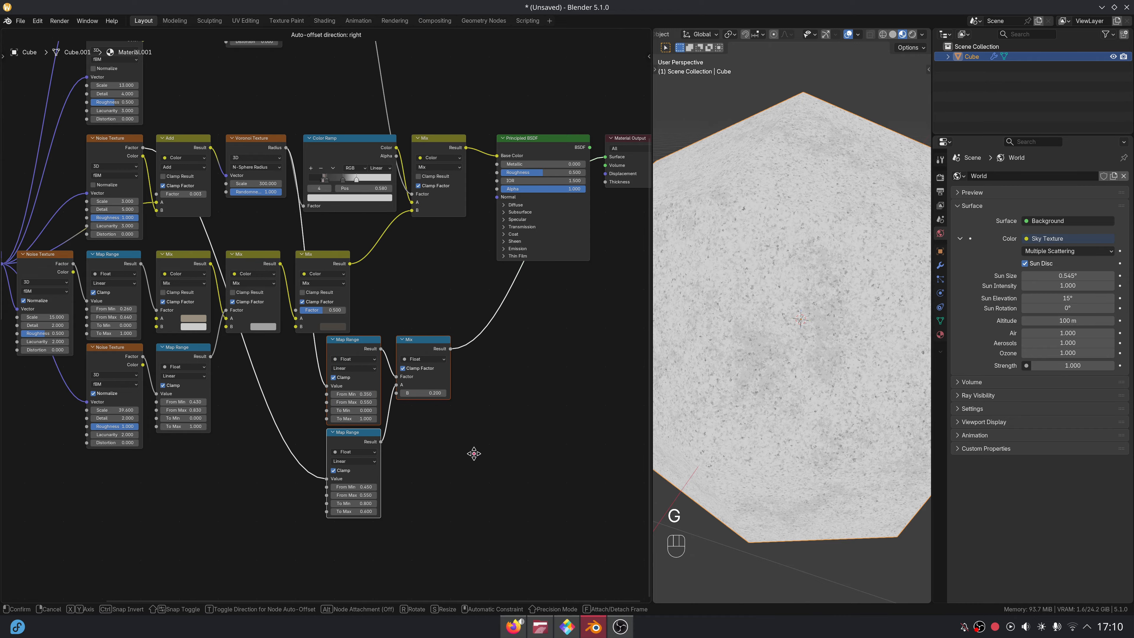
left_click(439, 456)
scroll(424, 364, "down", 3)
scroll(308, 360, "up", 4)
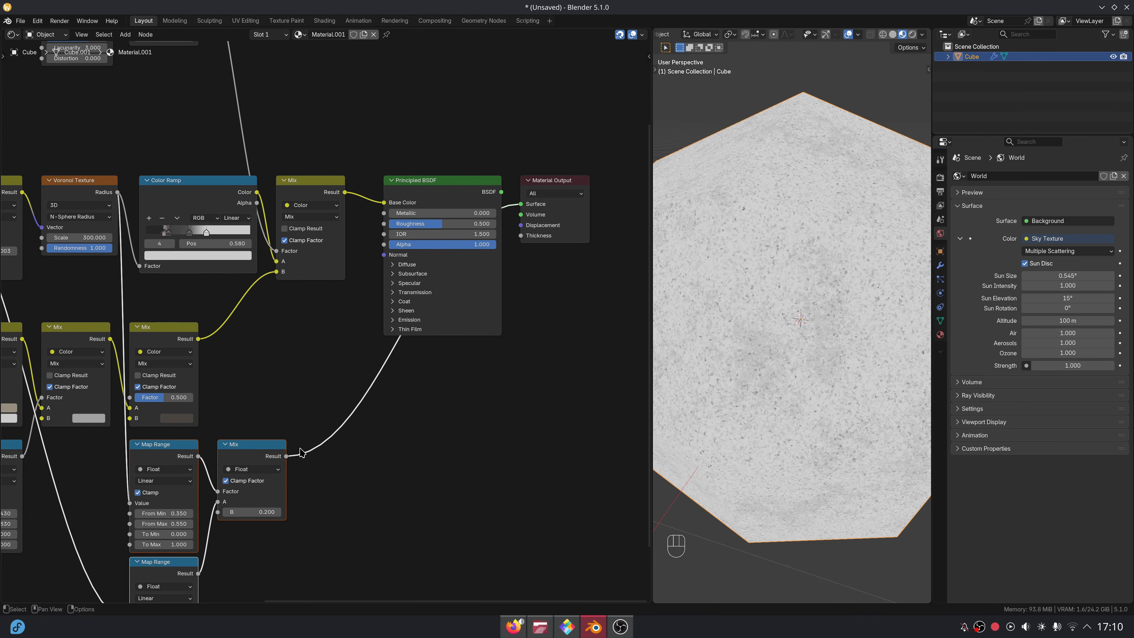
Connect the float Mix Result to the Principled BSDF's Roughness and preview the Principled BSDF on the cube.
left_click_drag(369, 251, 384, 223)
left_click(405, 213, "ctrl+shift")
middle_click_drag(425, 246, 393, 281)
scroll(393, 281, "up", 3)
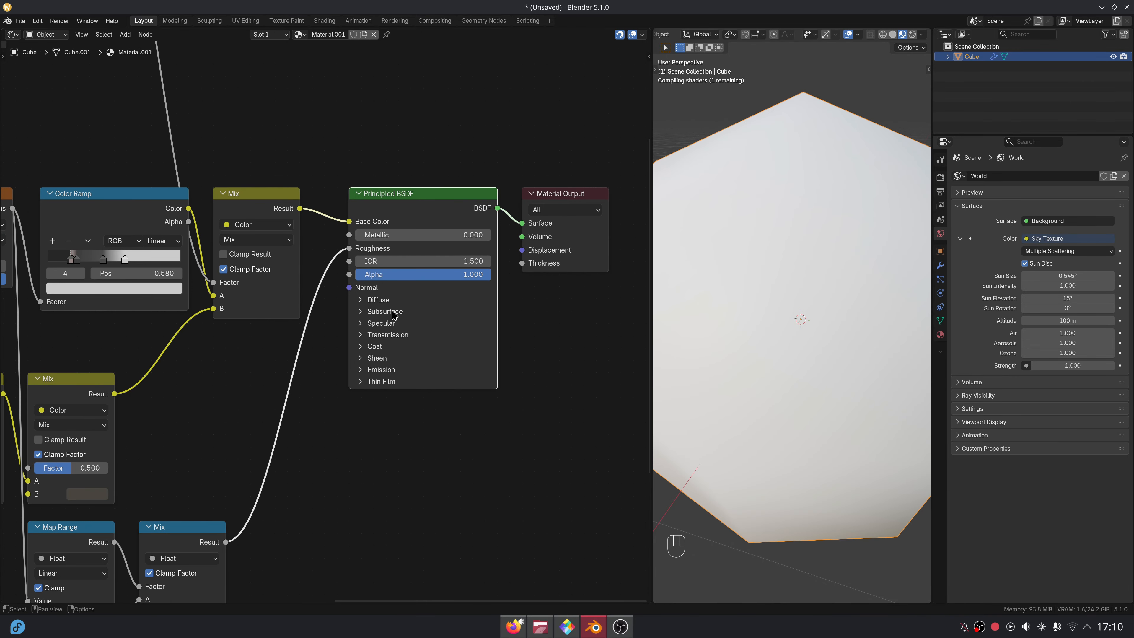